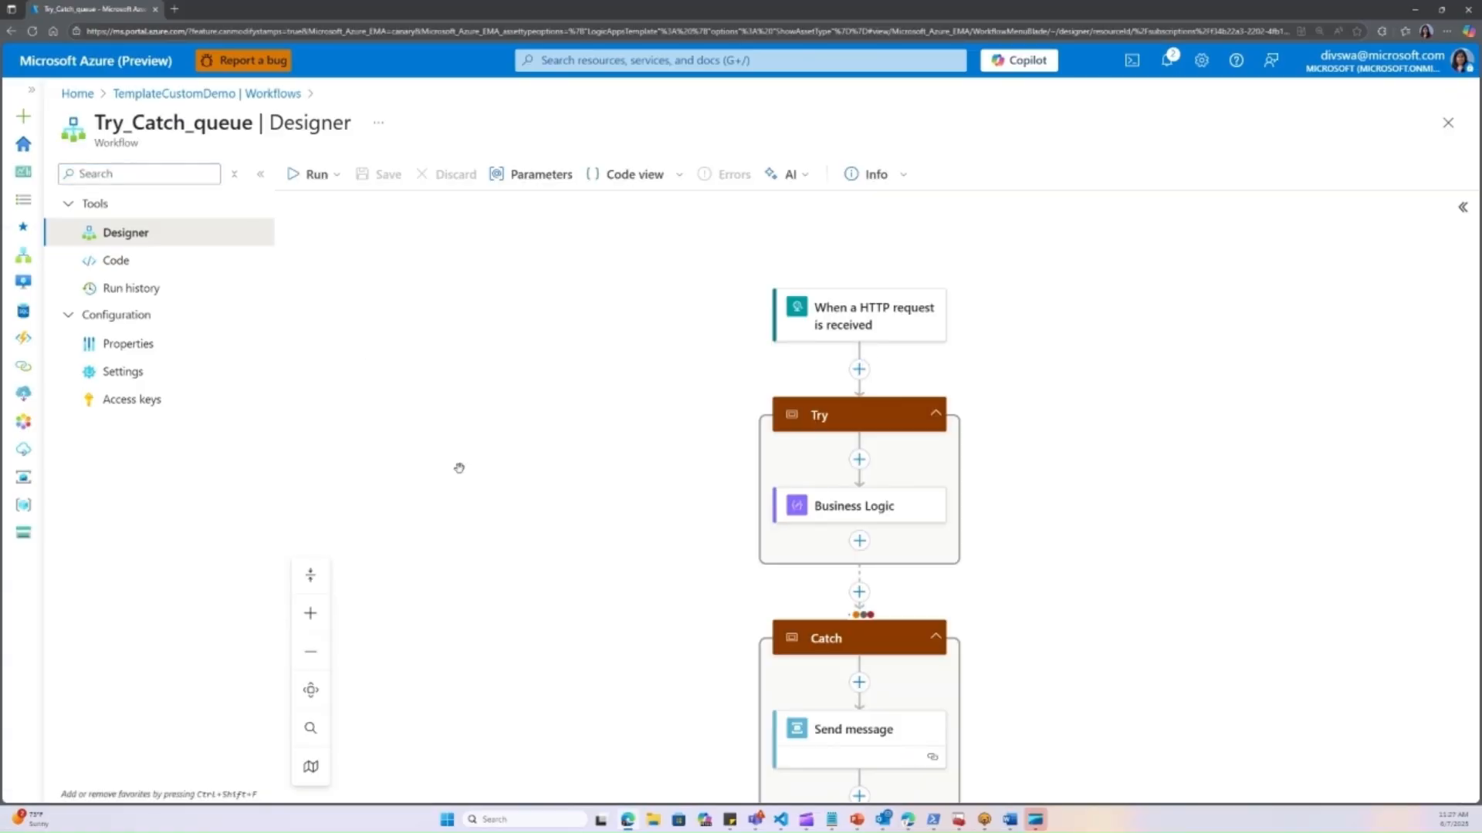
- Review the Try_Catch_queue workflow from its HTTP request trigger through the Try and Catch scopes, including the Send message action
scroll(459, 467, down, 2)
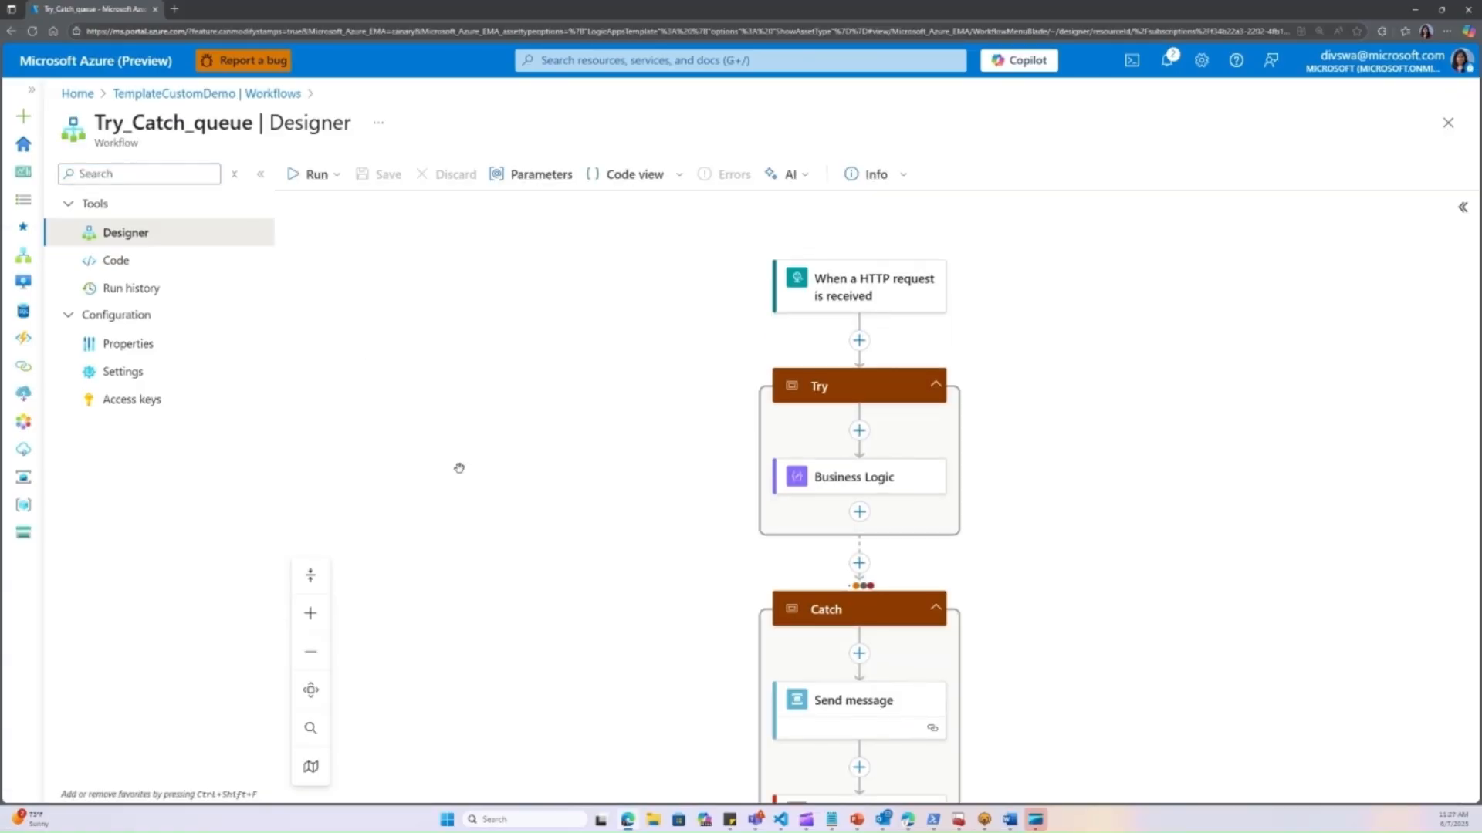
scroll(459, 467, down, 3)
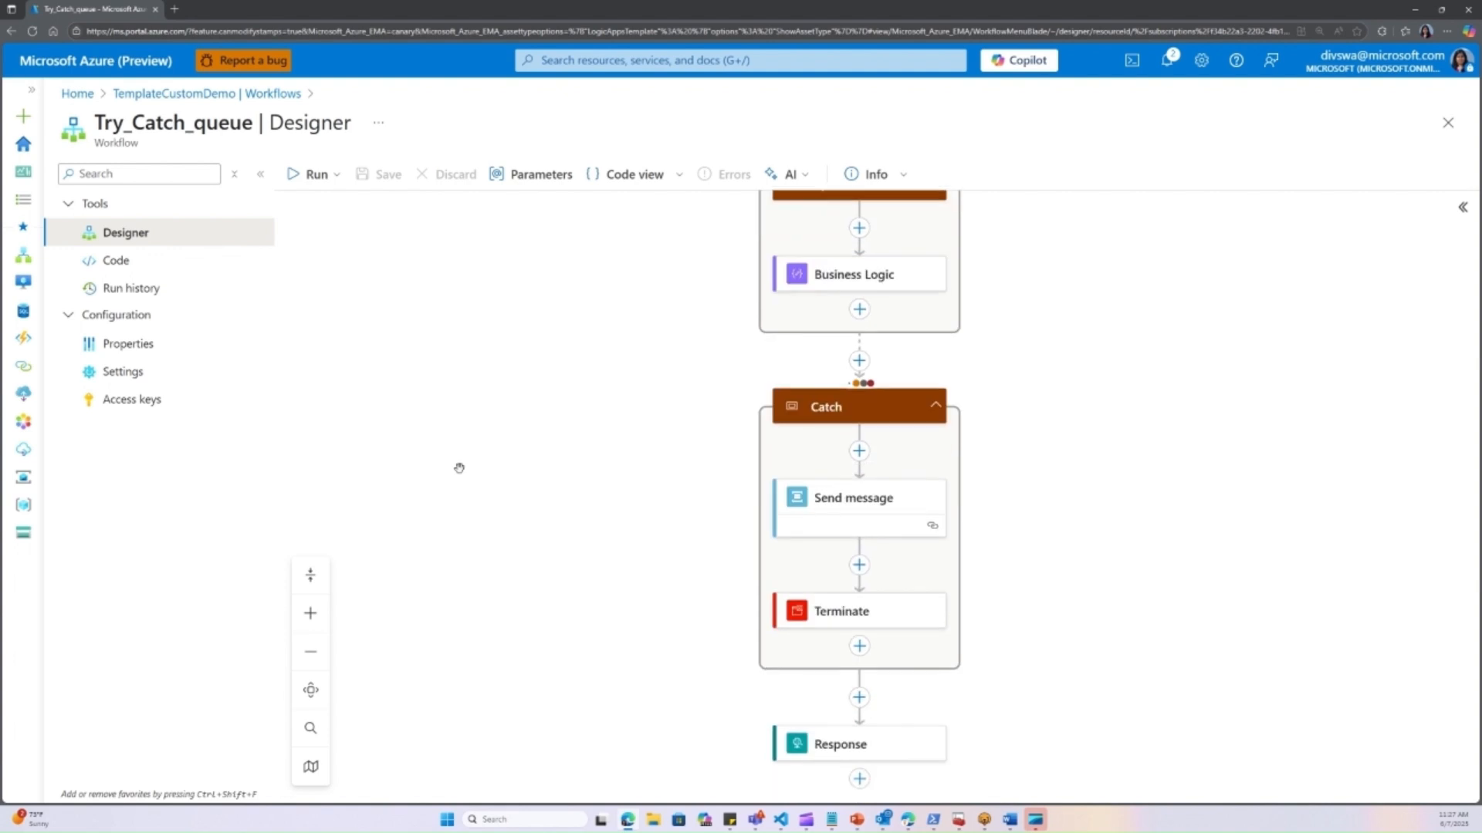
scroll(460, 468, up, 4)
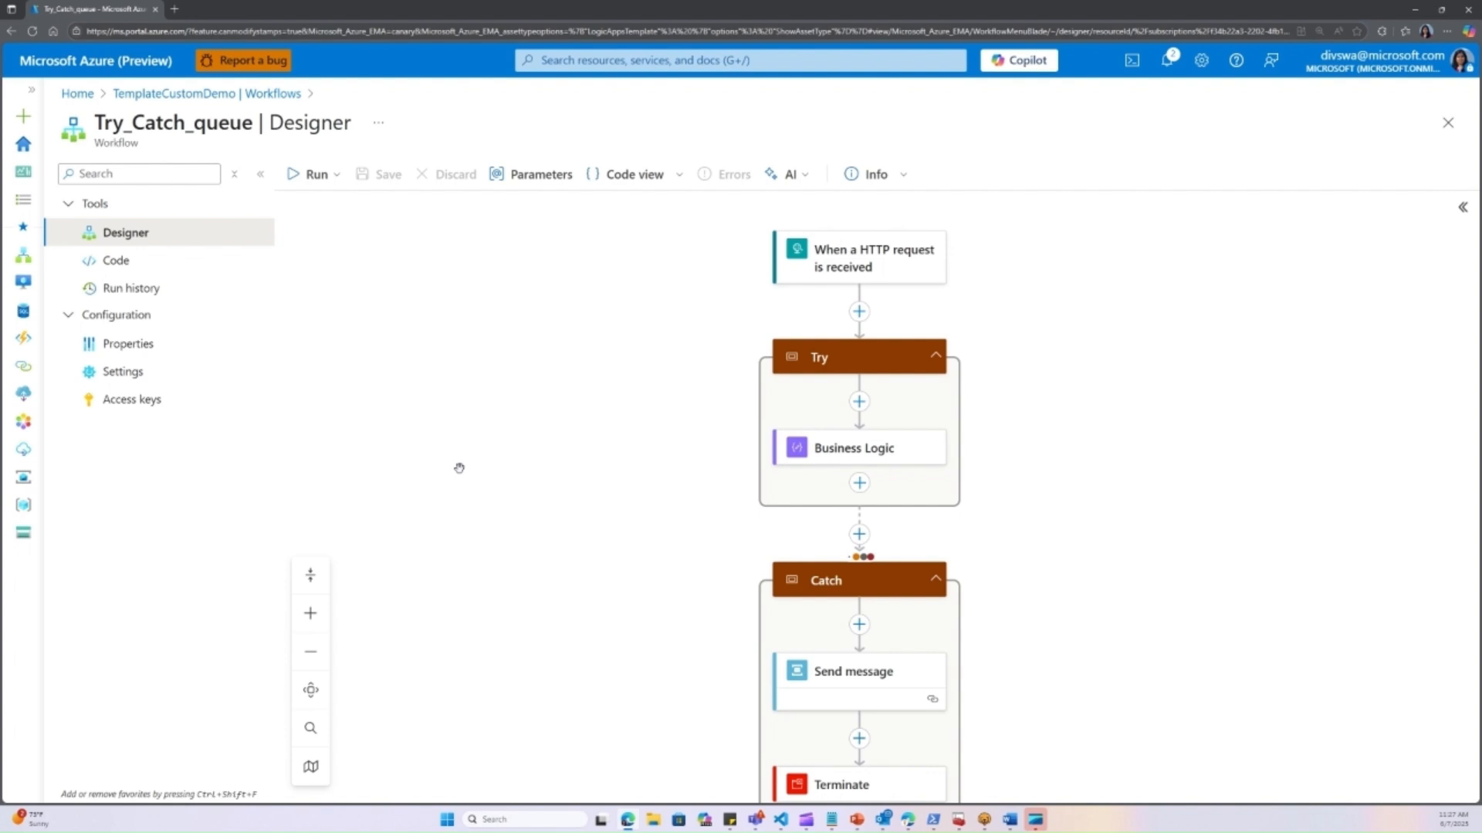
click(857, 685)
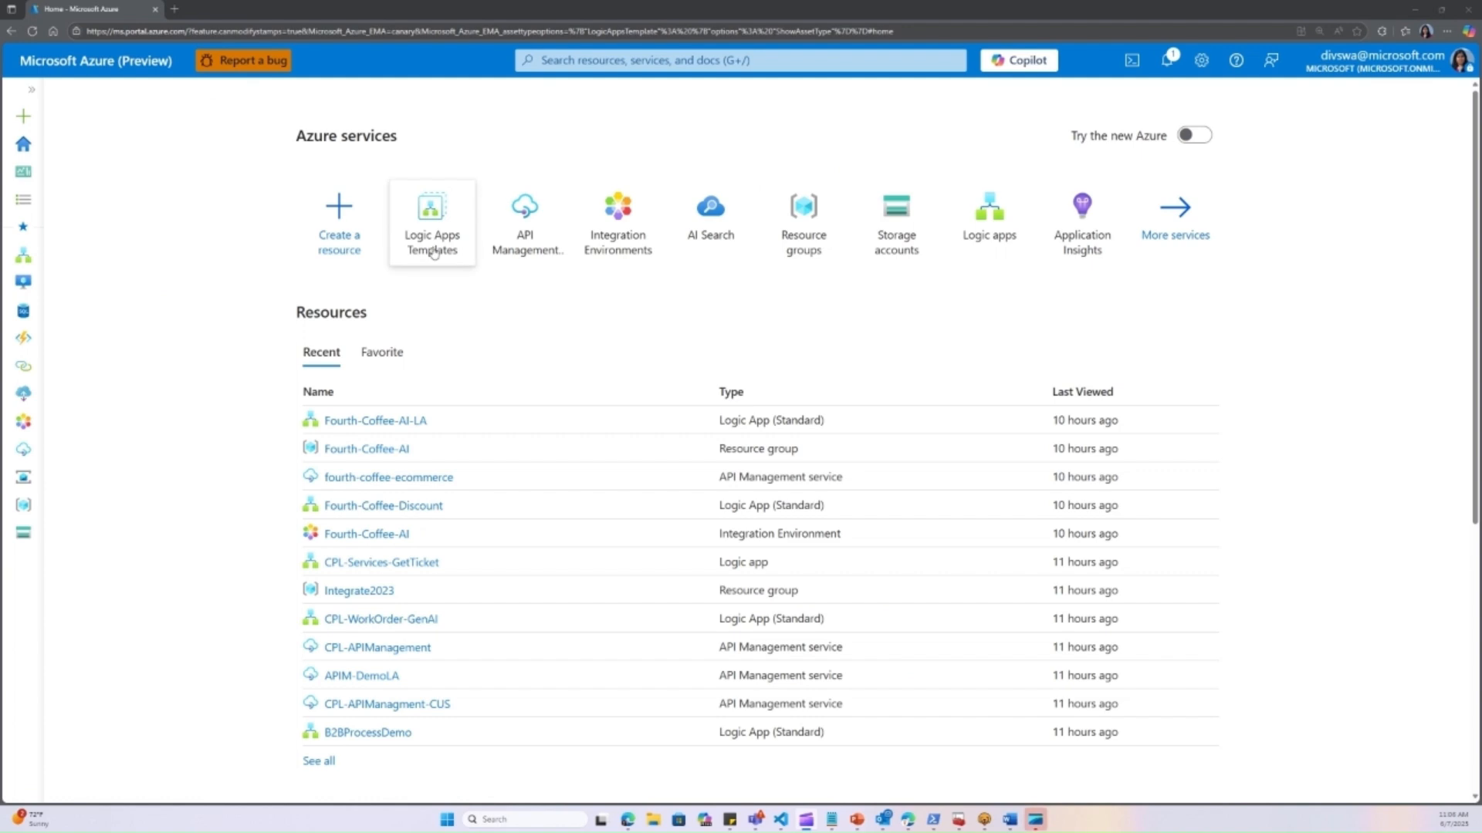
- Create a Logic Apps template named RetailRequestResponse in the Logic Apps PM subscription, an existing demos resource group and the Brazil South region
mouse_move(433, 250)
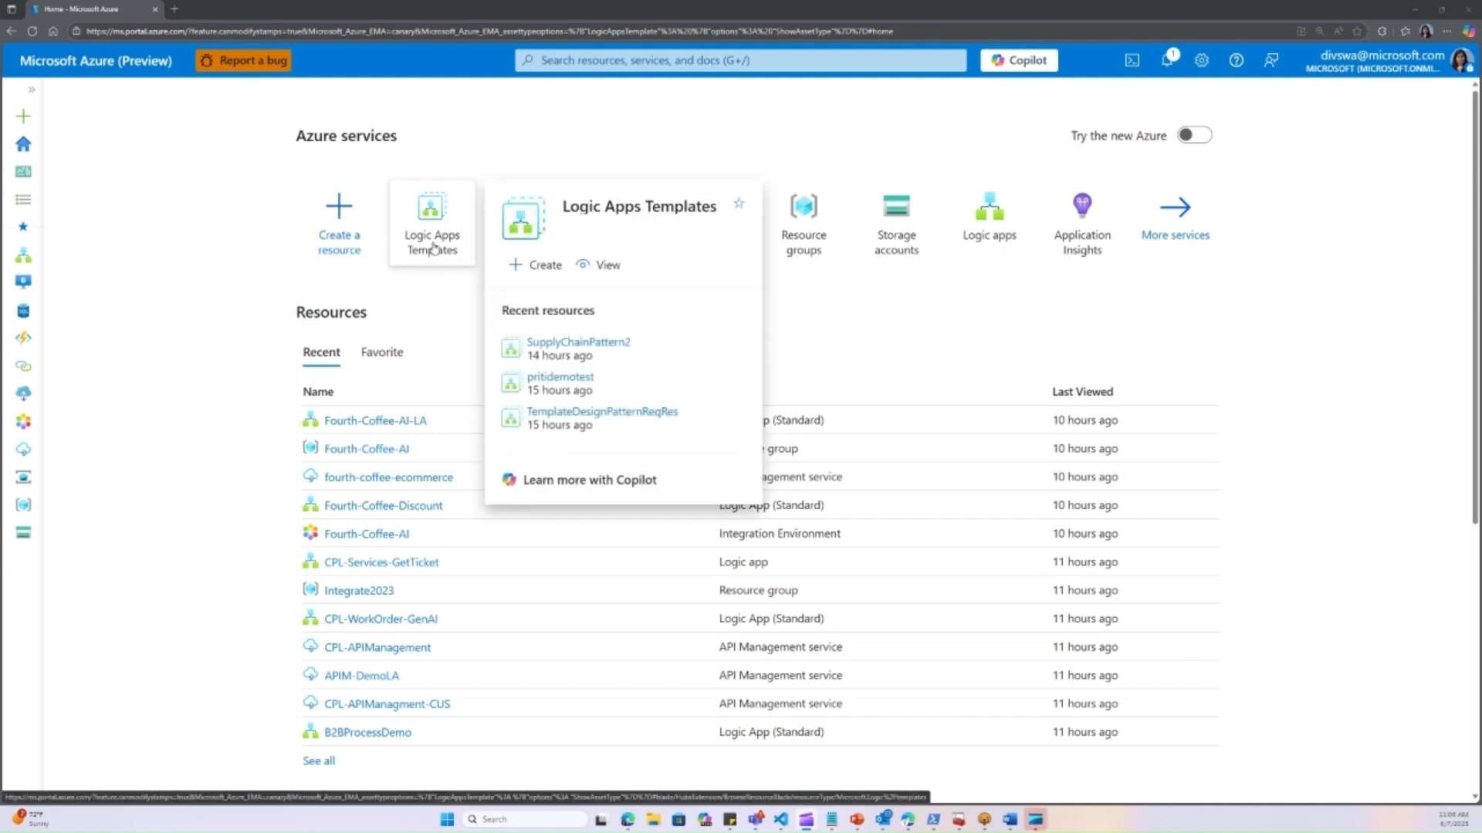
click(434, 248)
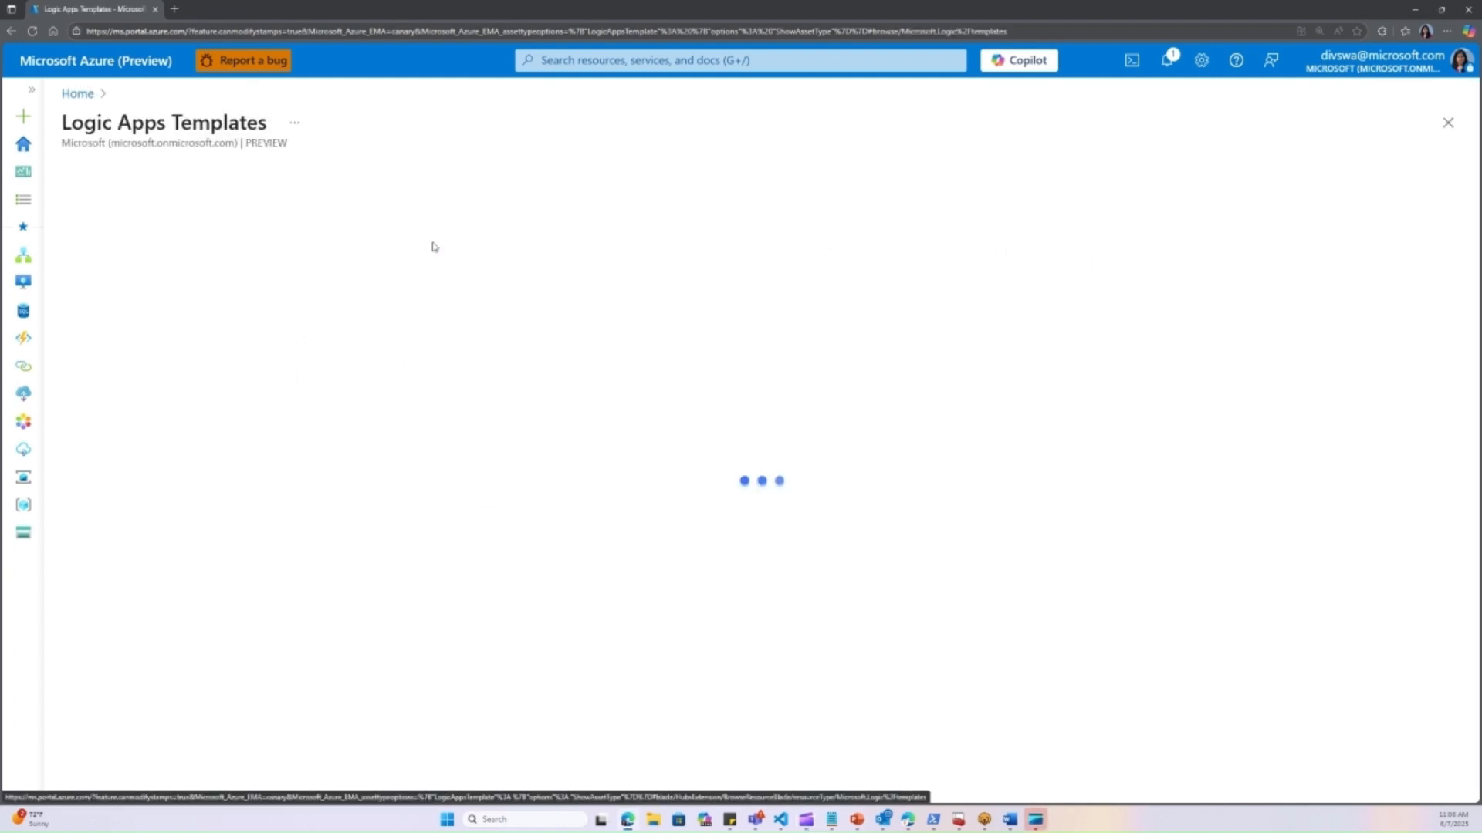
click(105, 174)
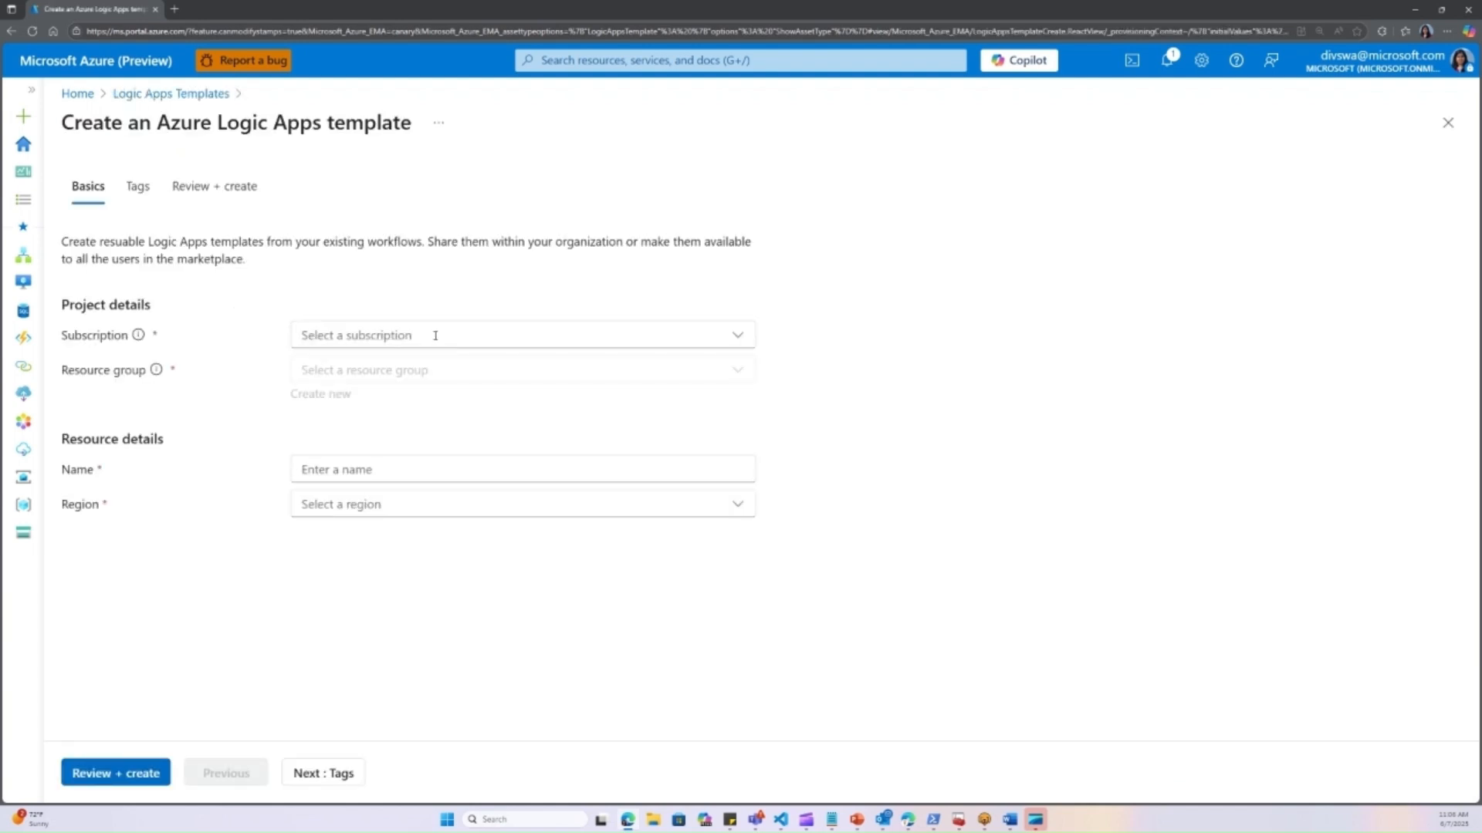
click(435, 335)
text(lo)
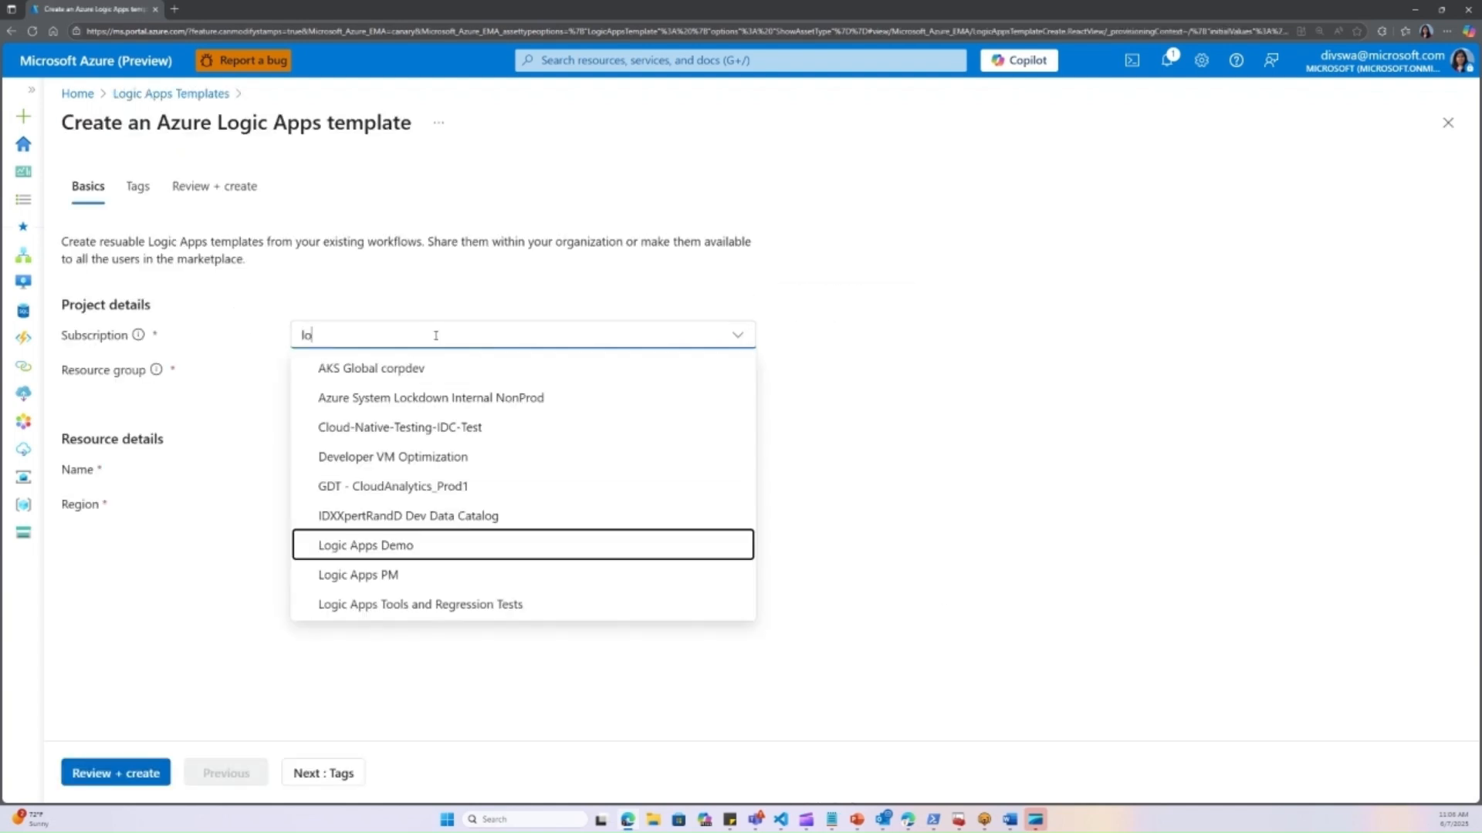
text(gic Apps PM)
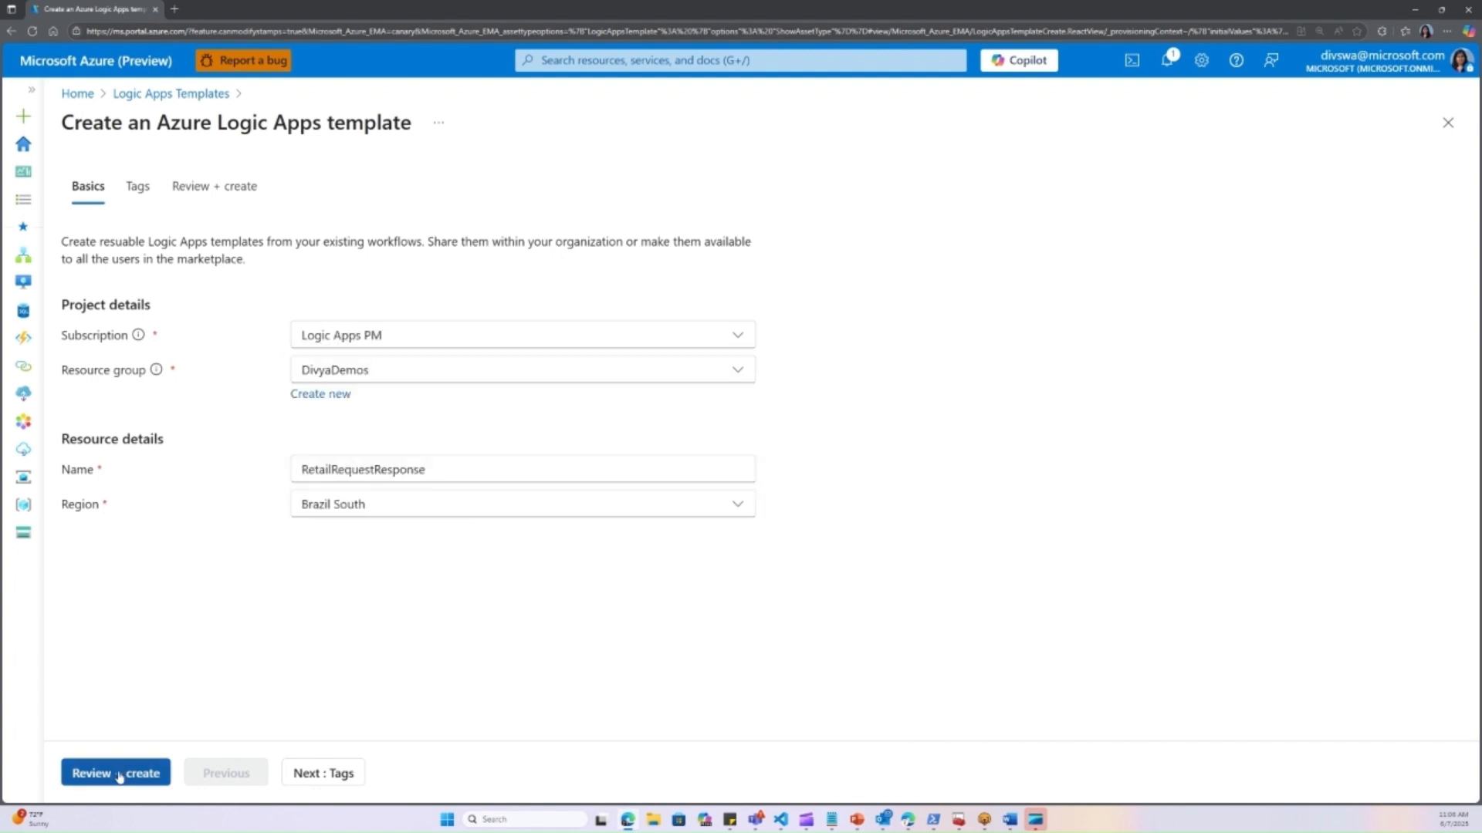
click(118, 773)
click(102, 772)
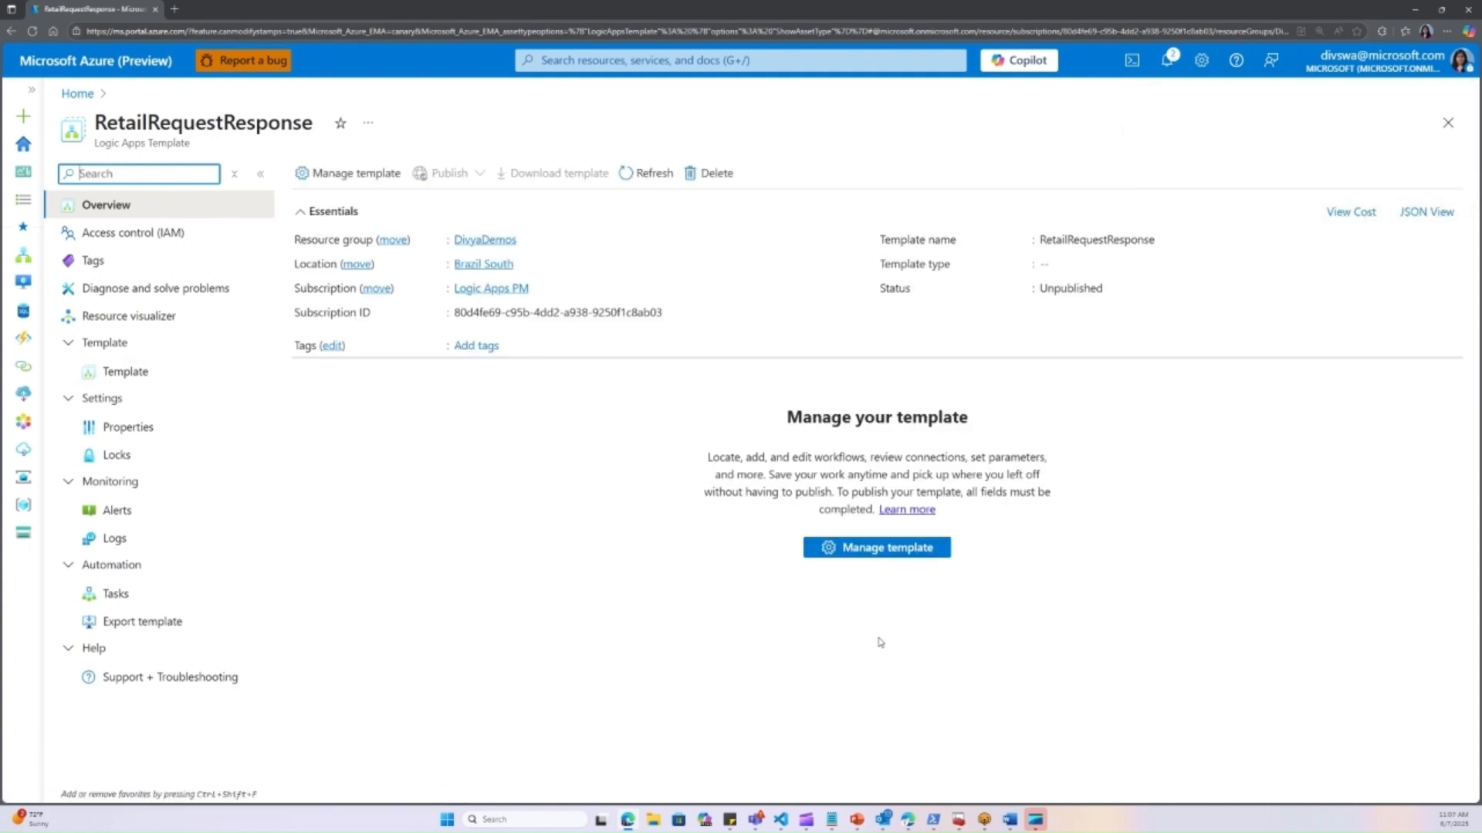
- Choose the Try_Catch_queue workflow from the TemplateCustomDemo (Standard) logic app as the template's source and proceed to its setup
click(870, 553)
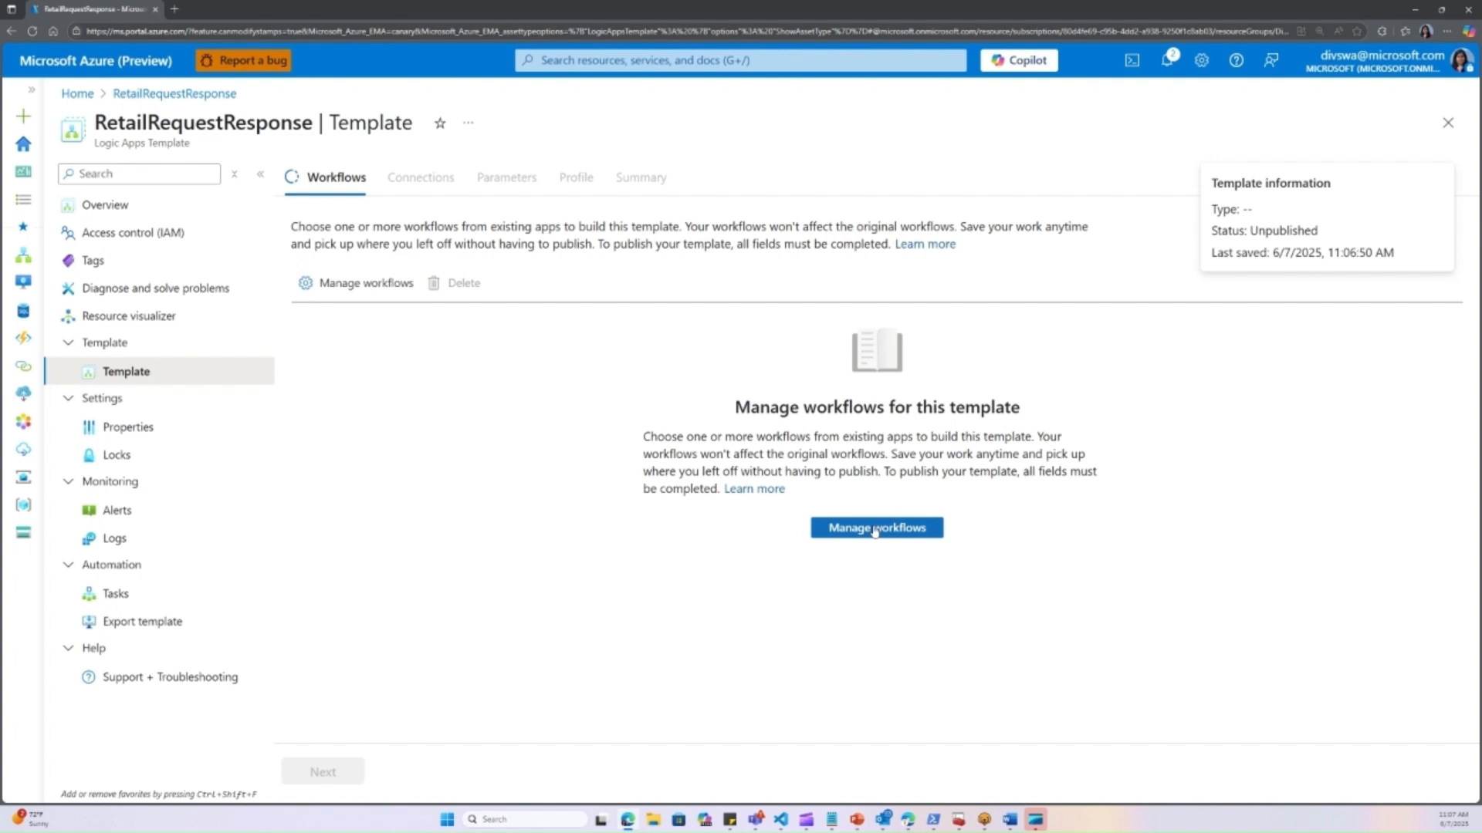
click(875, 529)
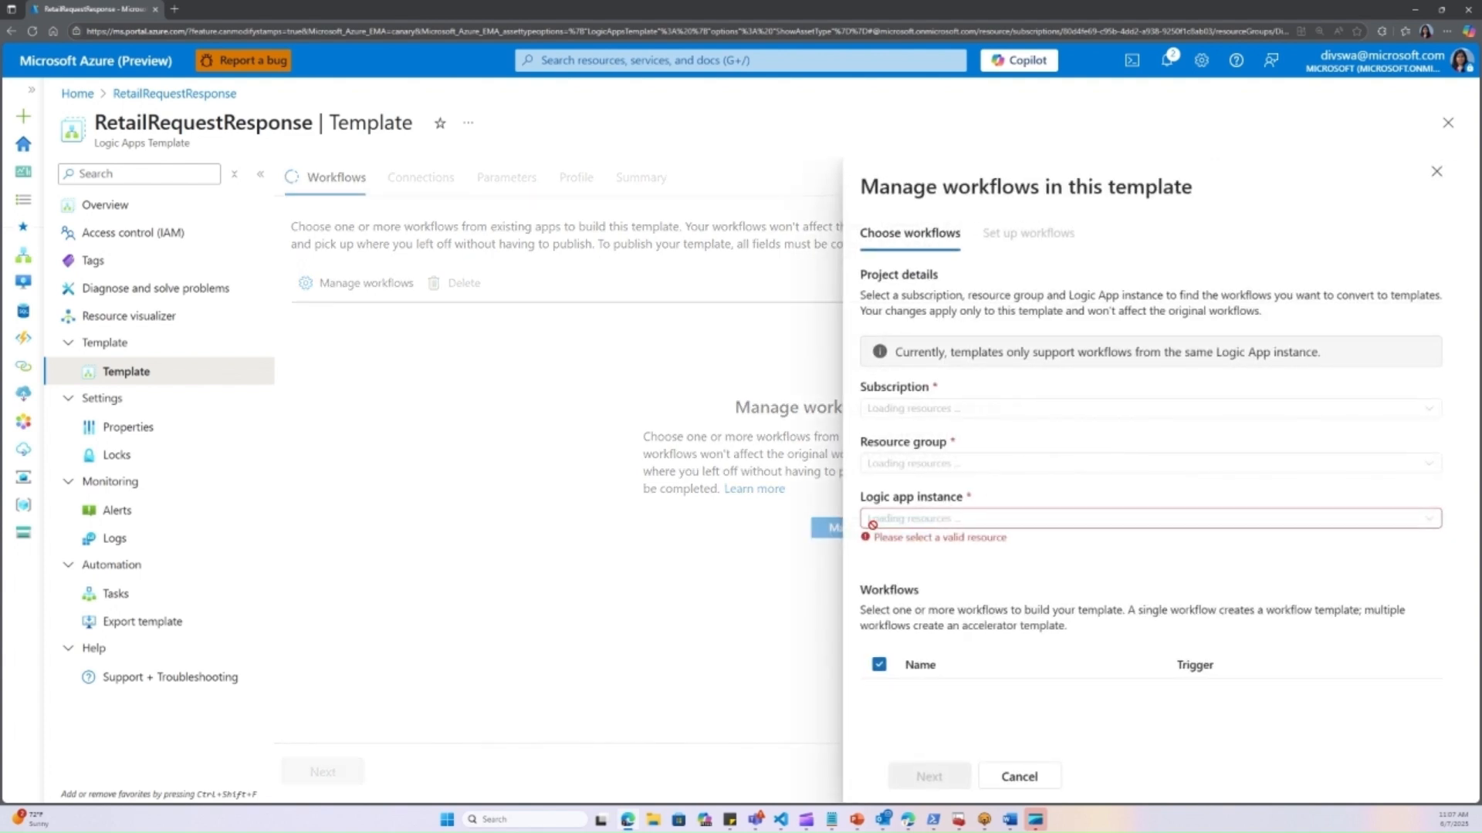
click(1185, 525)
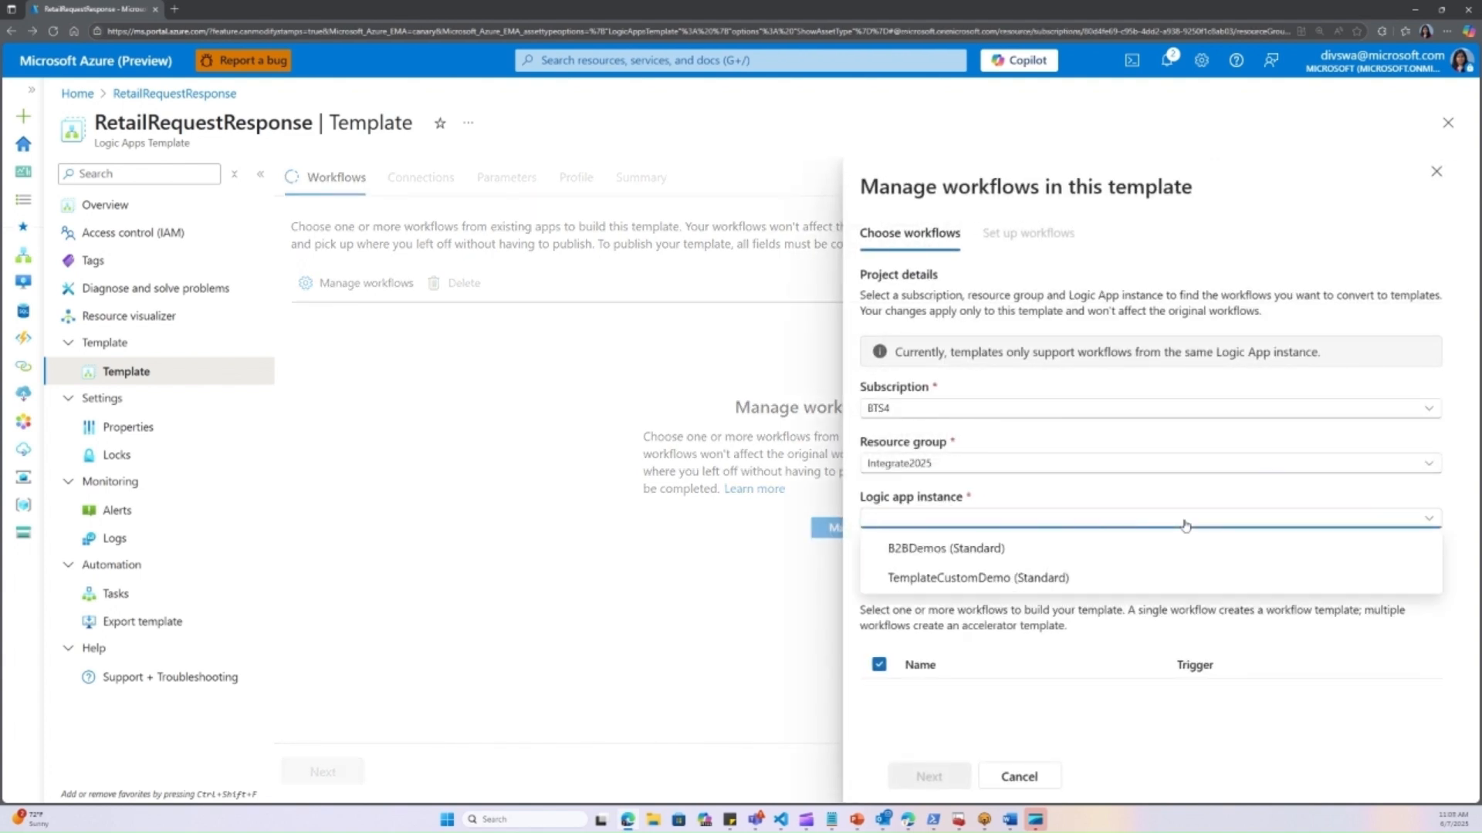
click(914, 579)
scroll(1044, 586, down, 2)
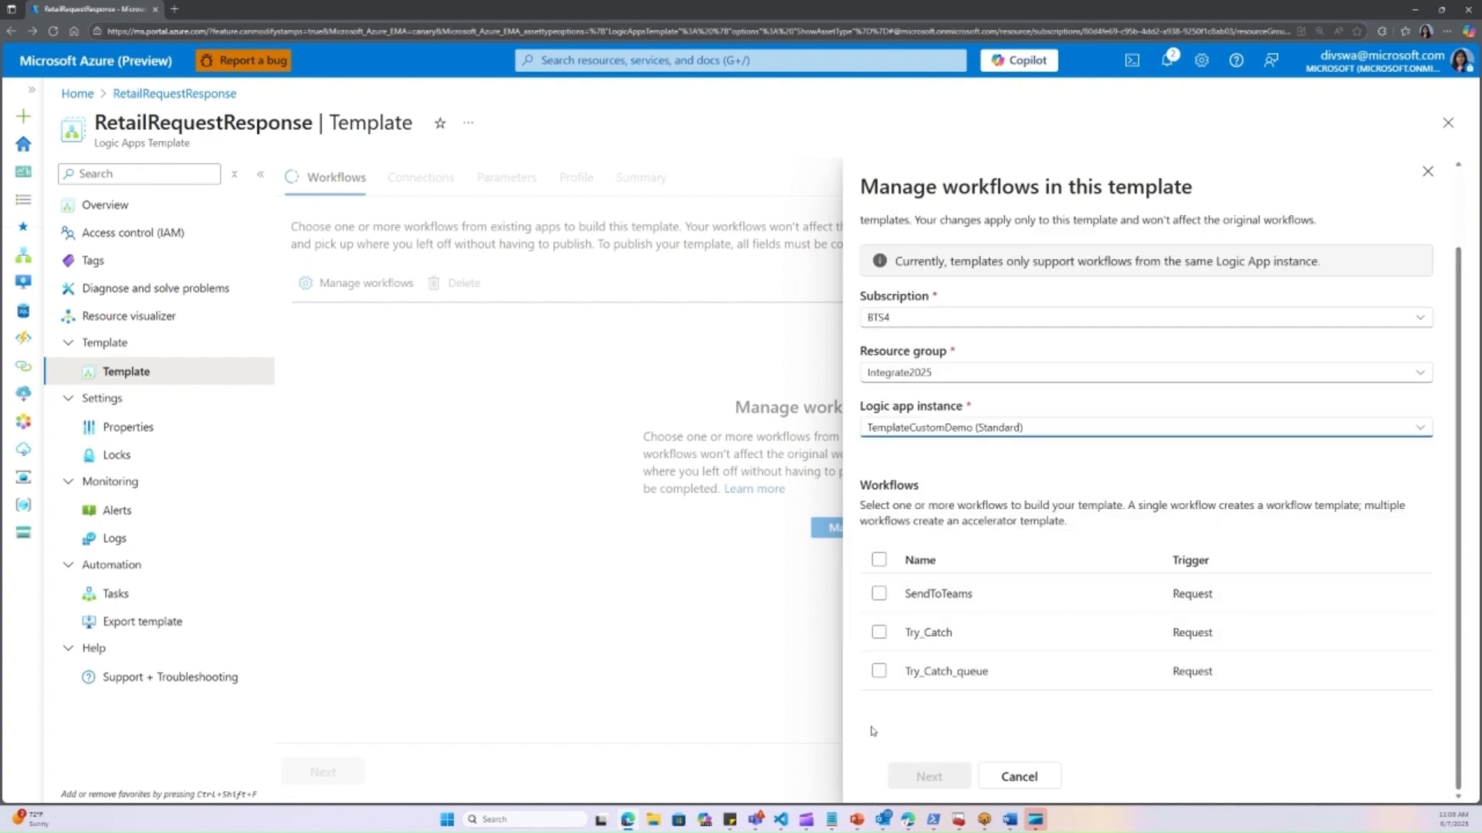
click(878, 671)
click(930, 777)
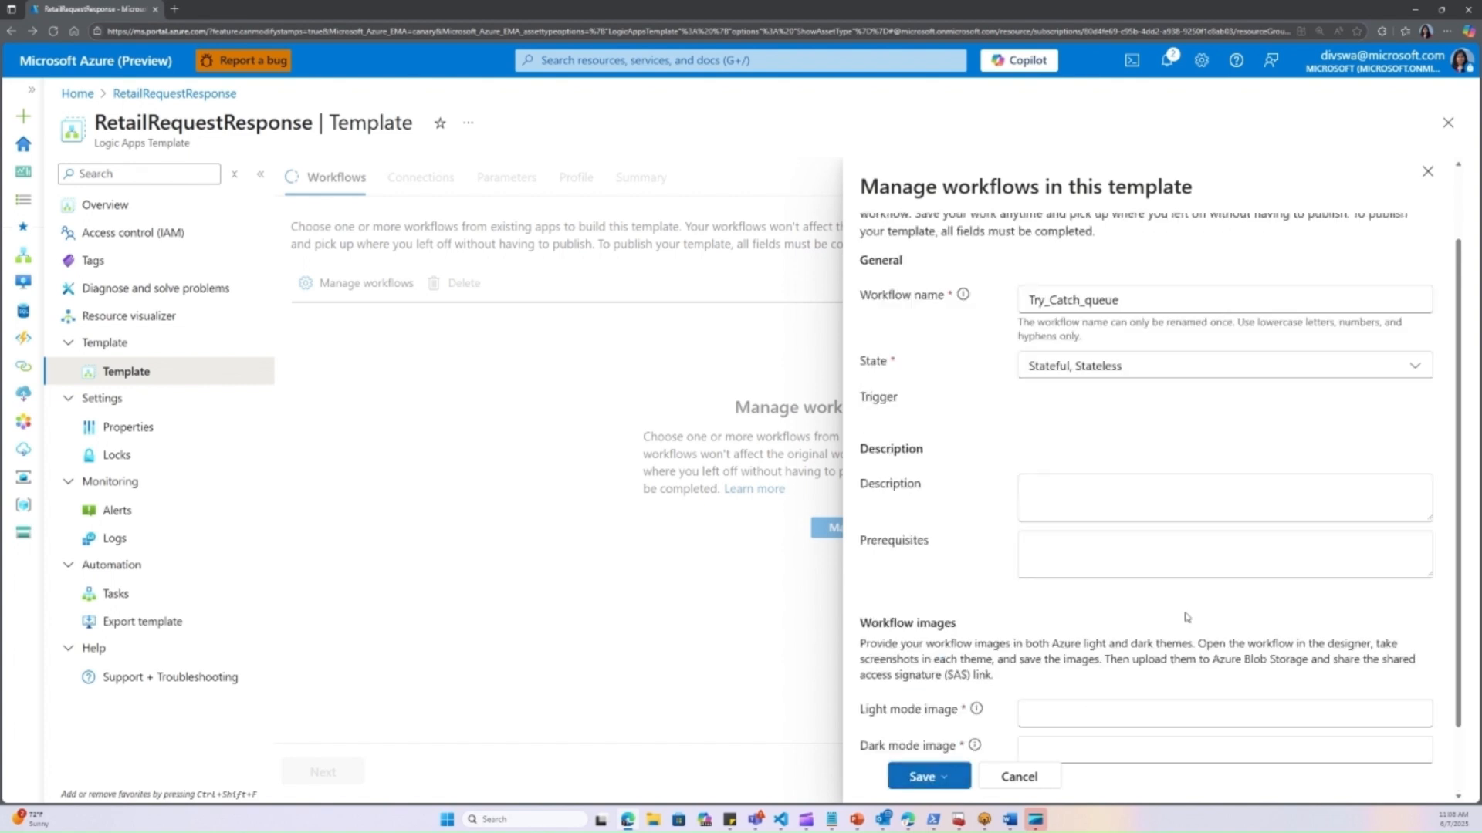
- Provide the shared access signature links for the workflow's light mode and dark mode images
scroll(1405, 453, down, 1)
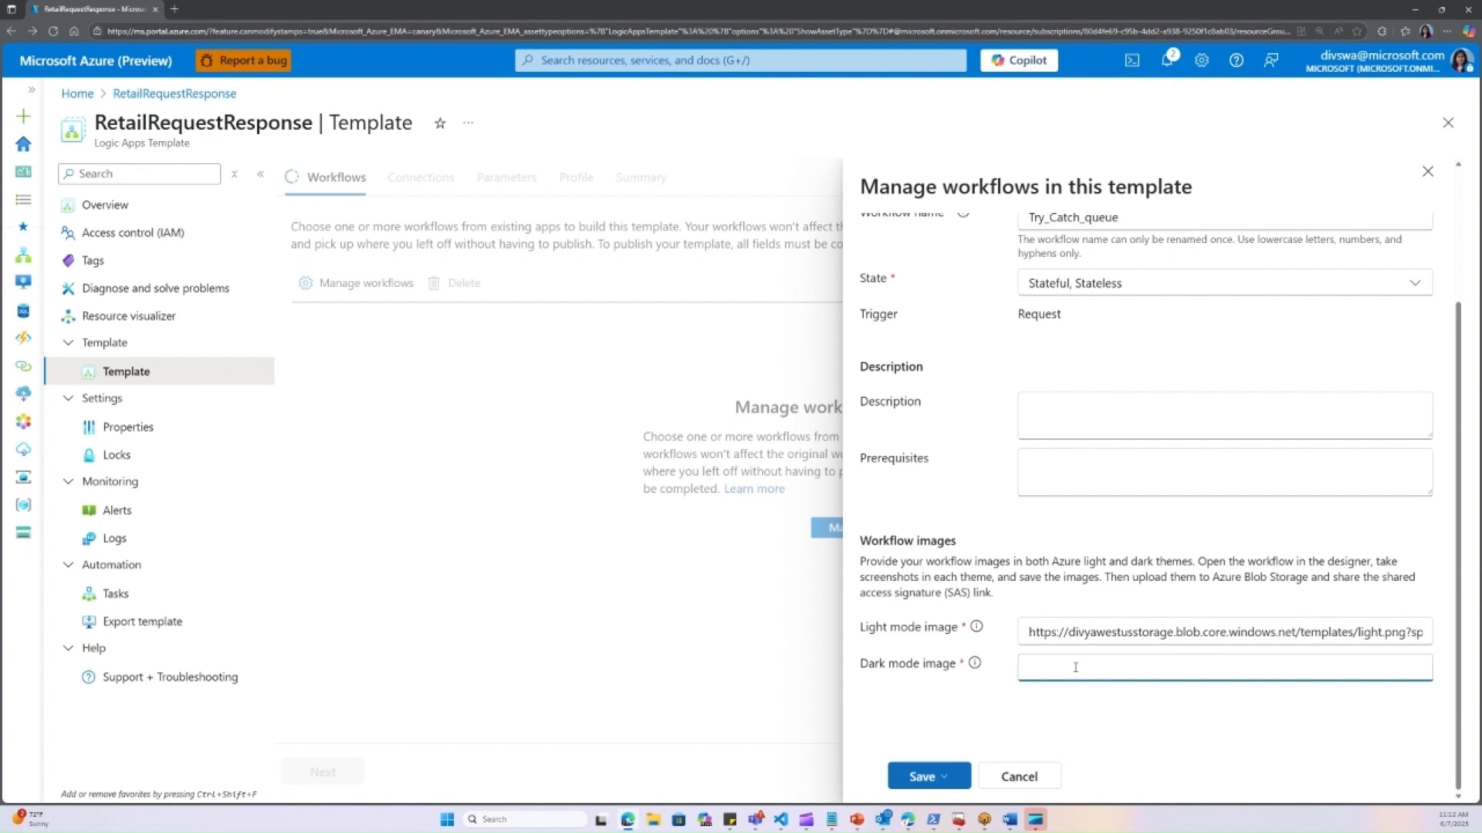
click(1075, 667)
key(ctrl+v)
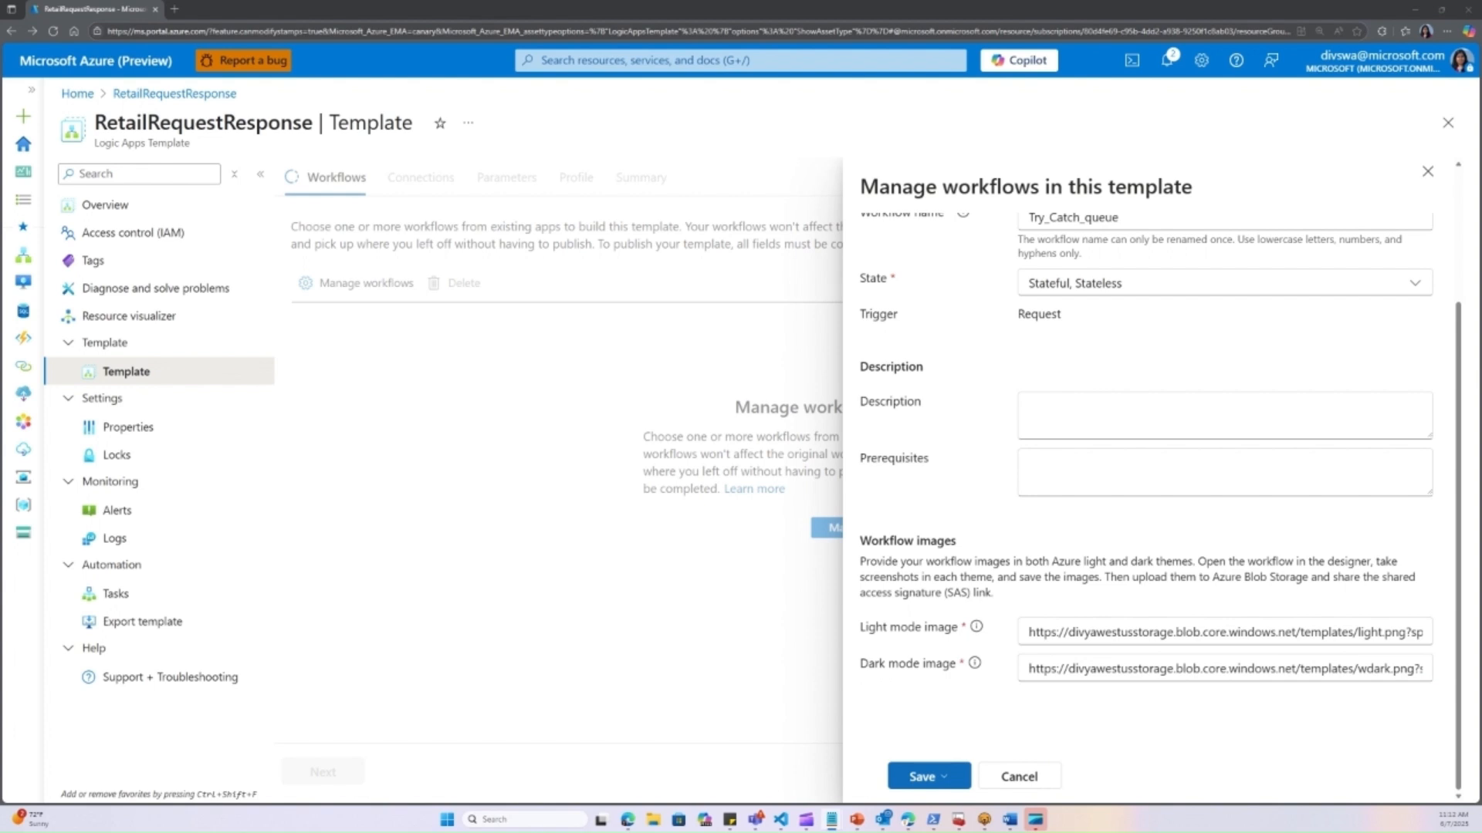
- Set the workflow description to "Request Response with try catch and exception handling" and save the workflow setup
click(1076, 418)
text(Request Response with try catch and exception handling)
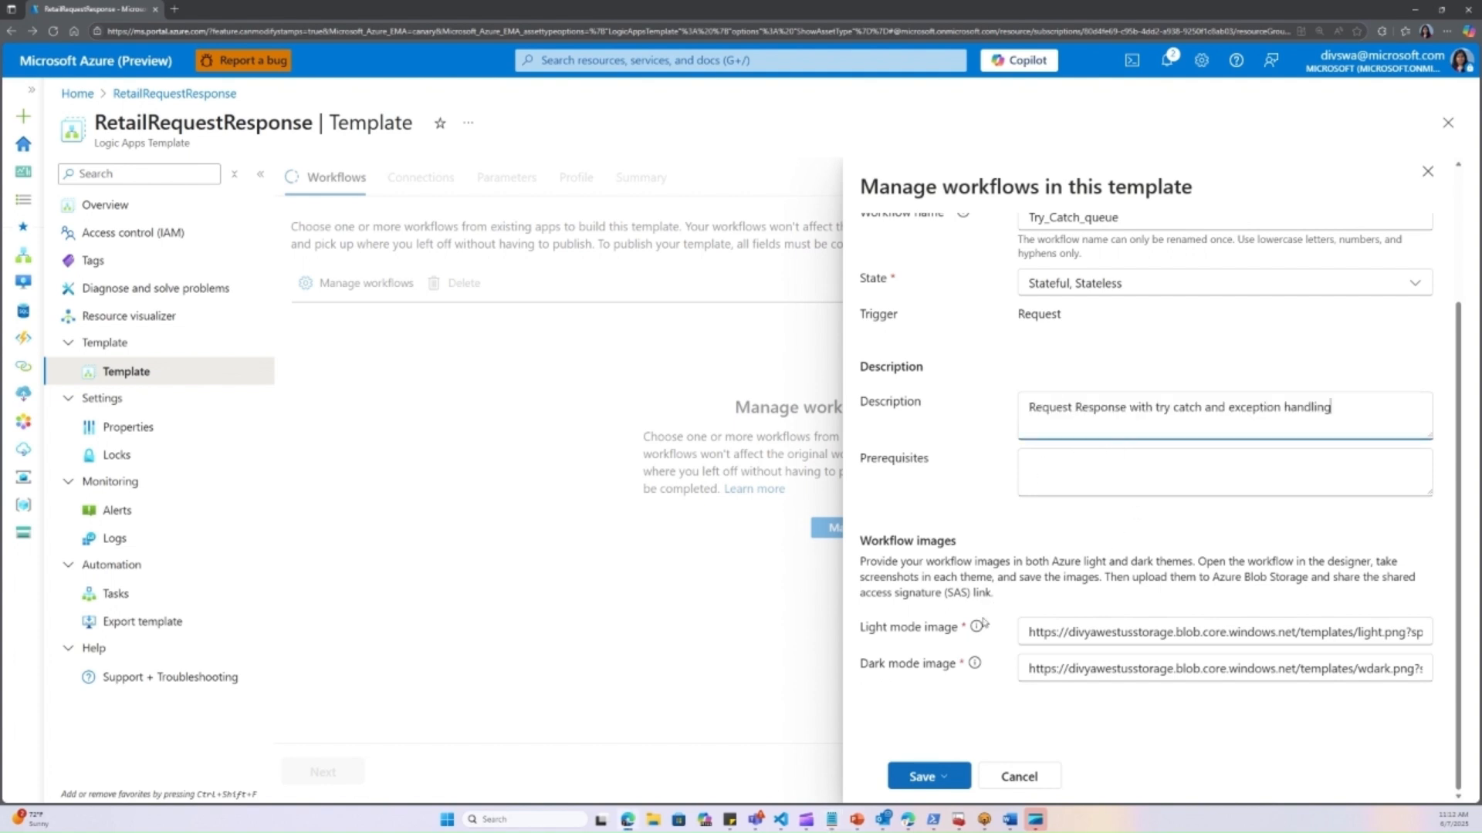
click(932, 782)
click(912, 690)
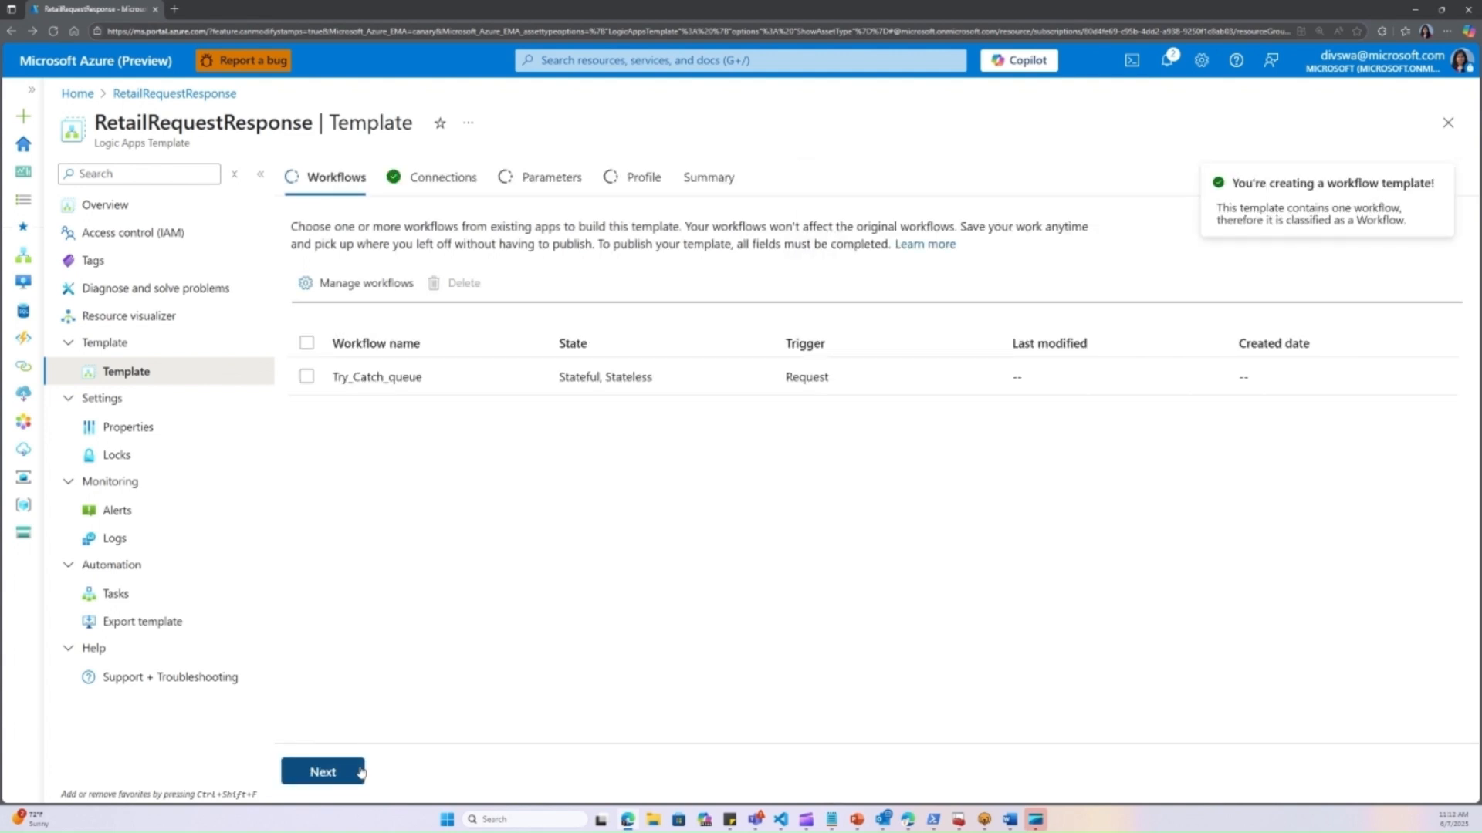
- Give the queuename parameter the display name "Queue Name" and description "Queue for exceptions", make it required, and save it
click(357, 772)
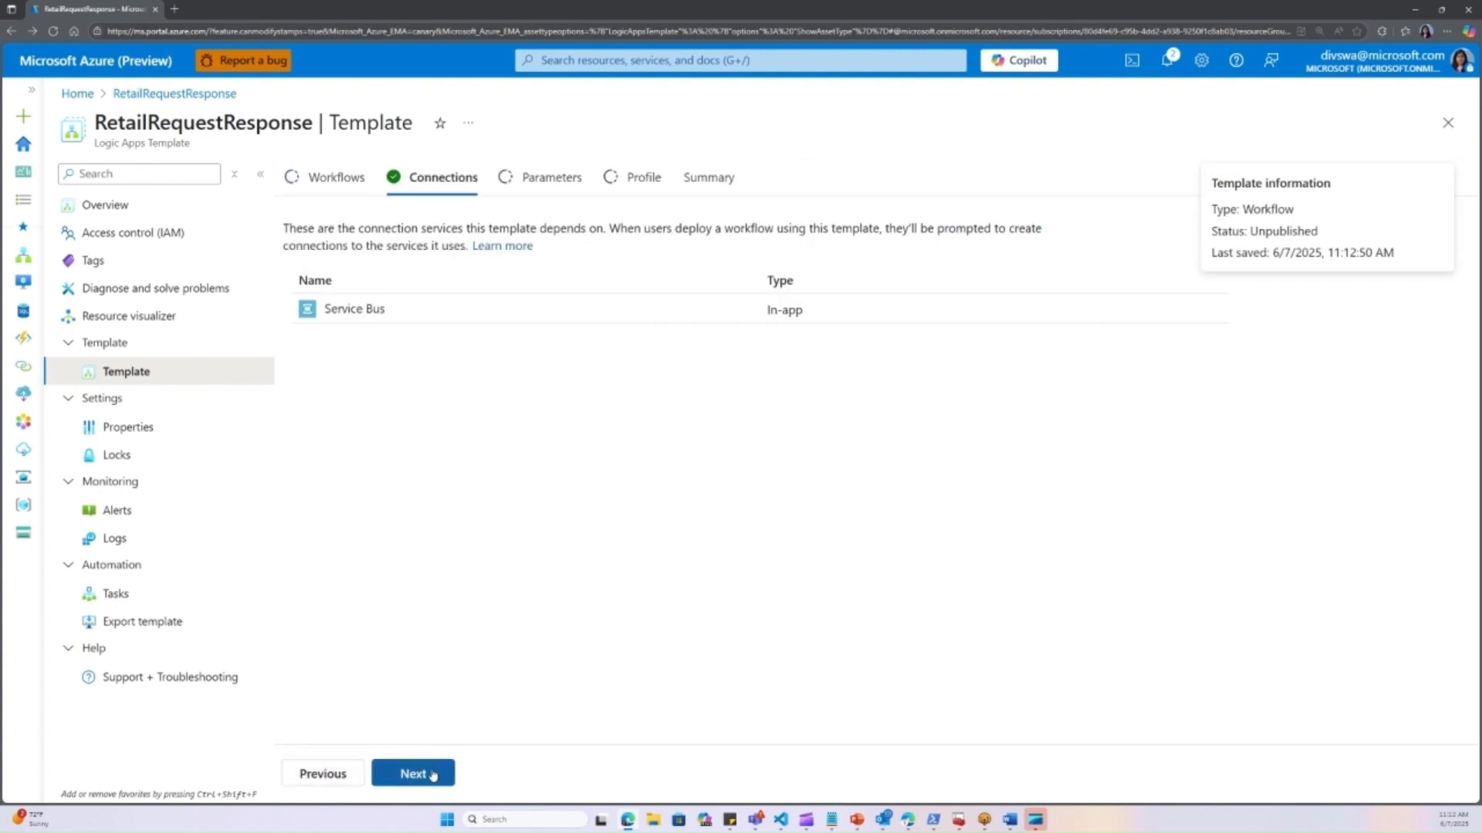
click(432, 774)
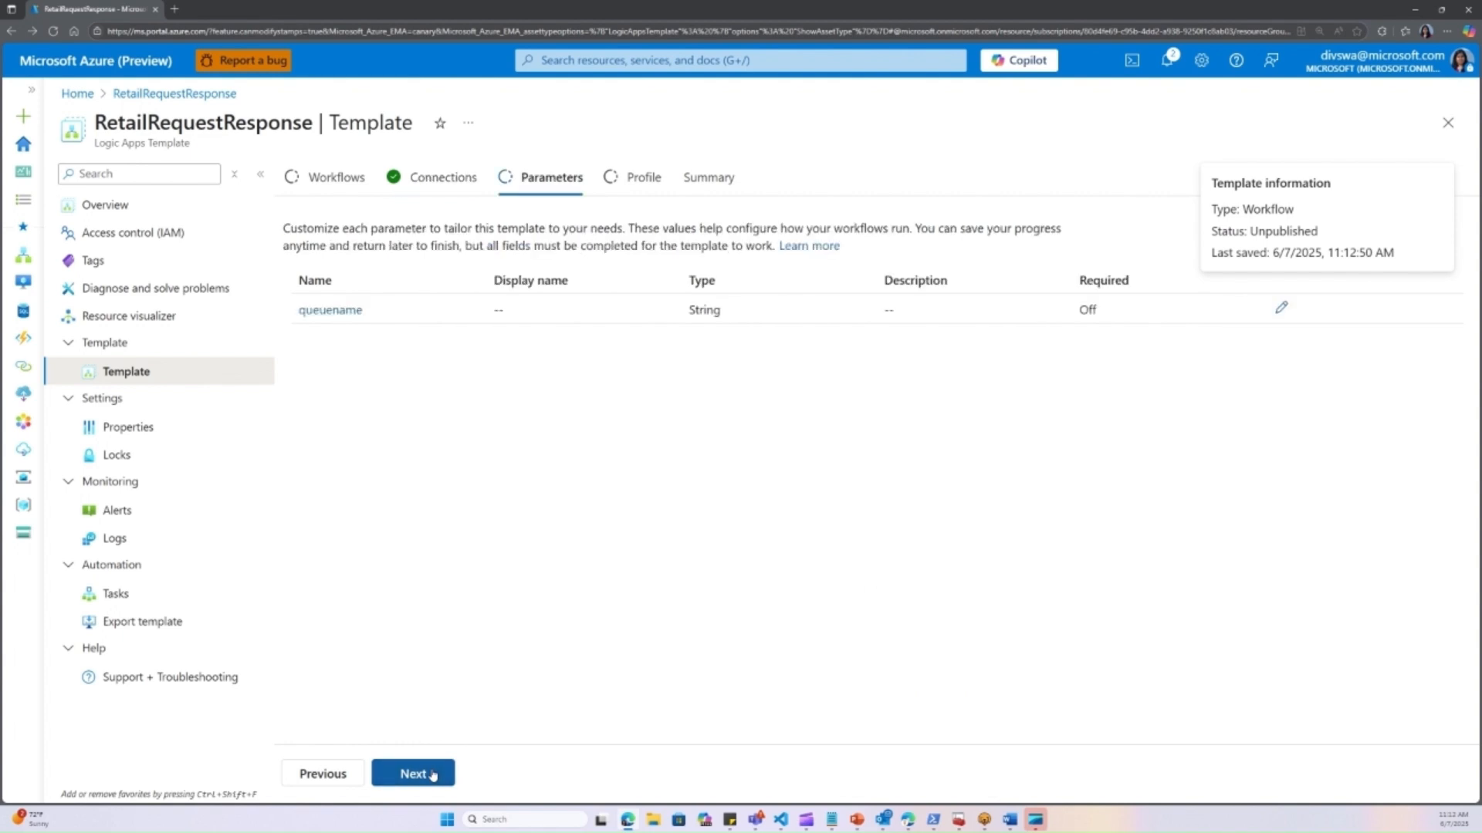
click(1281, 308)
click(1133, 311)
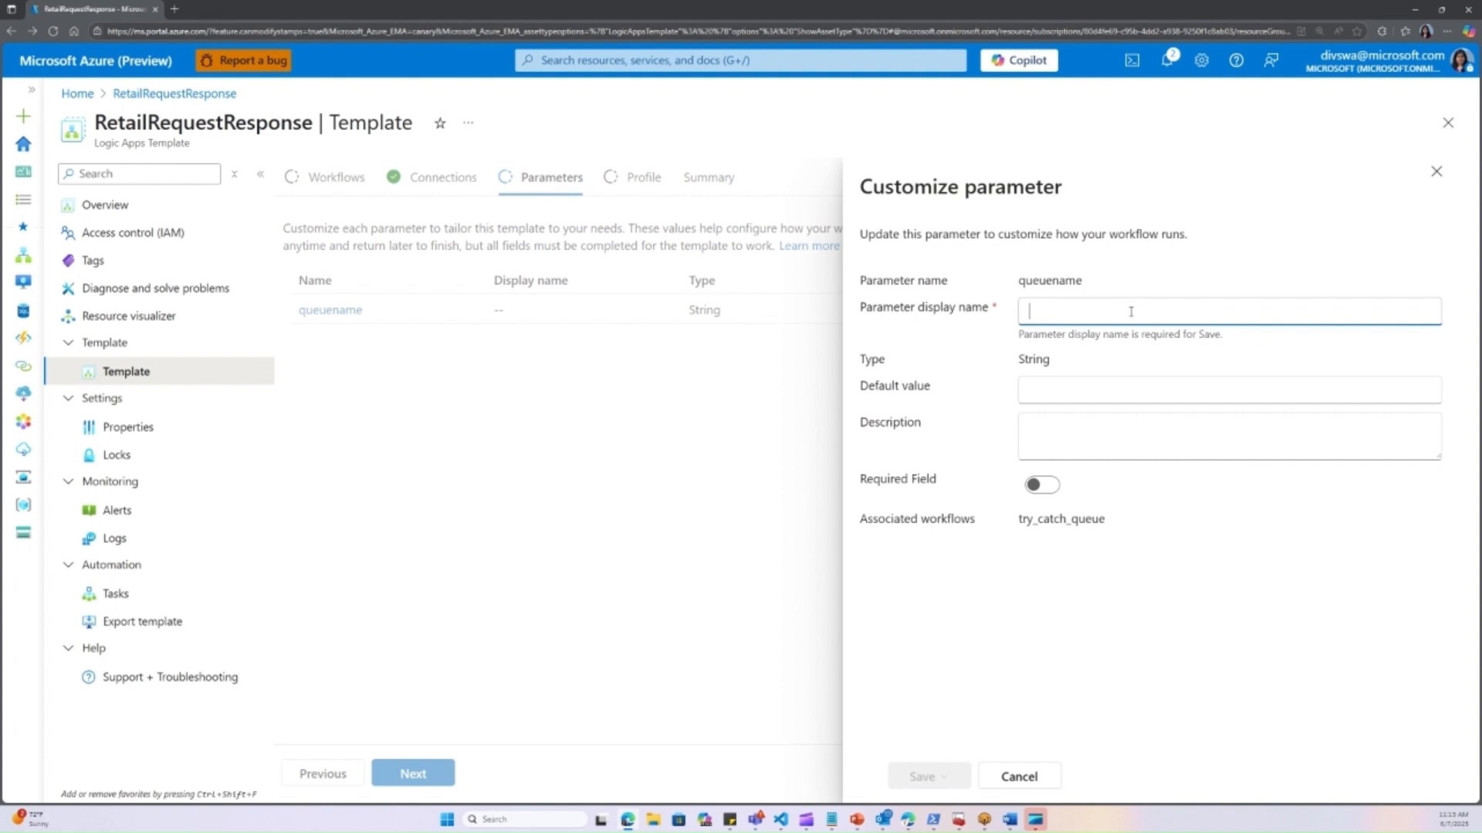
text(Queue Name)
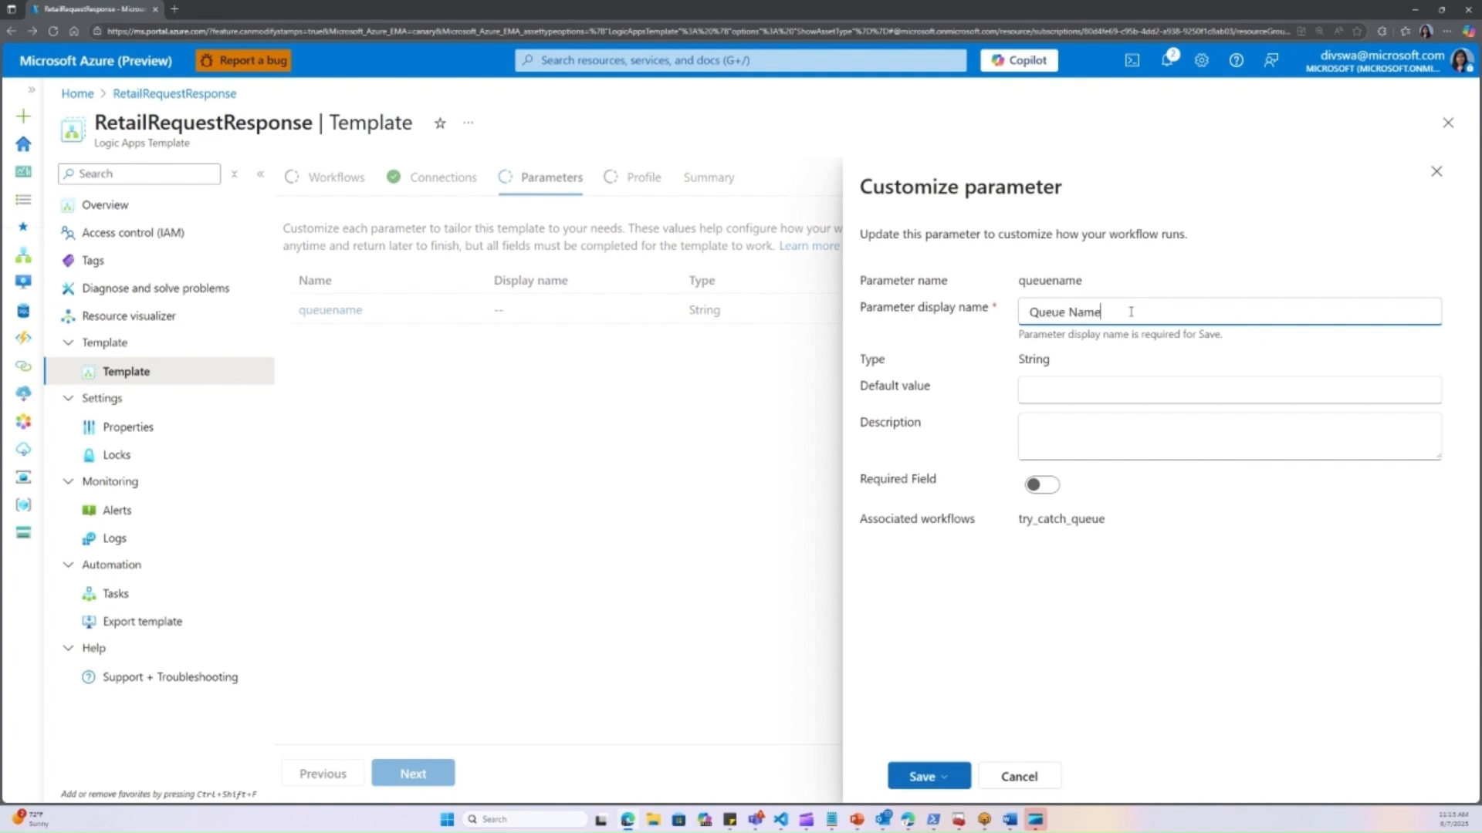
click(1066, 423)
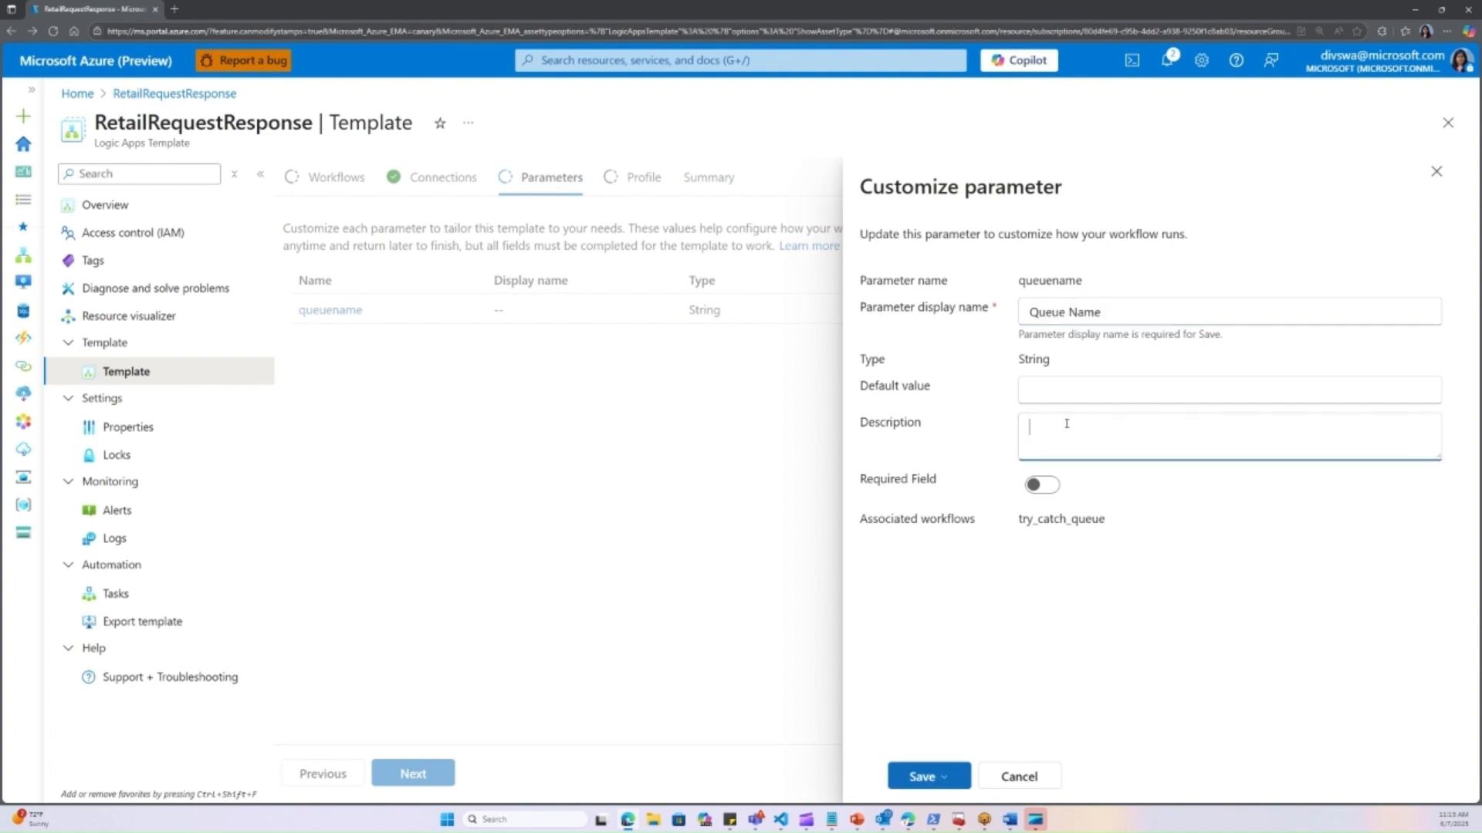
text(Queue for exceptions)
click(1052, 485)
click(938, 780)
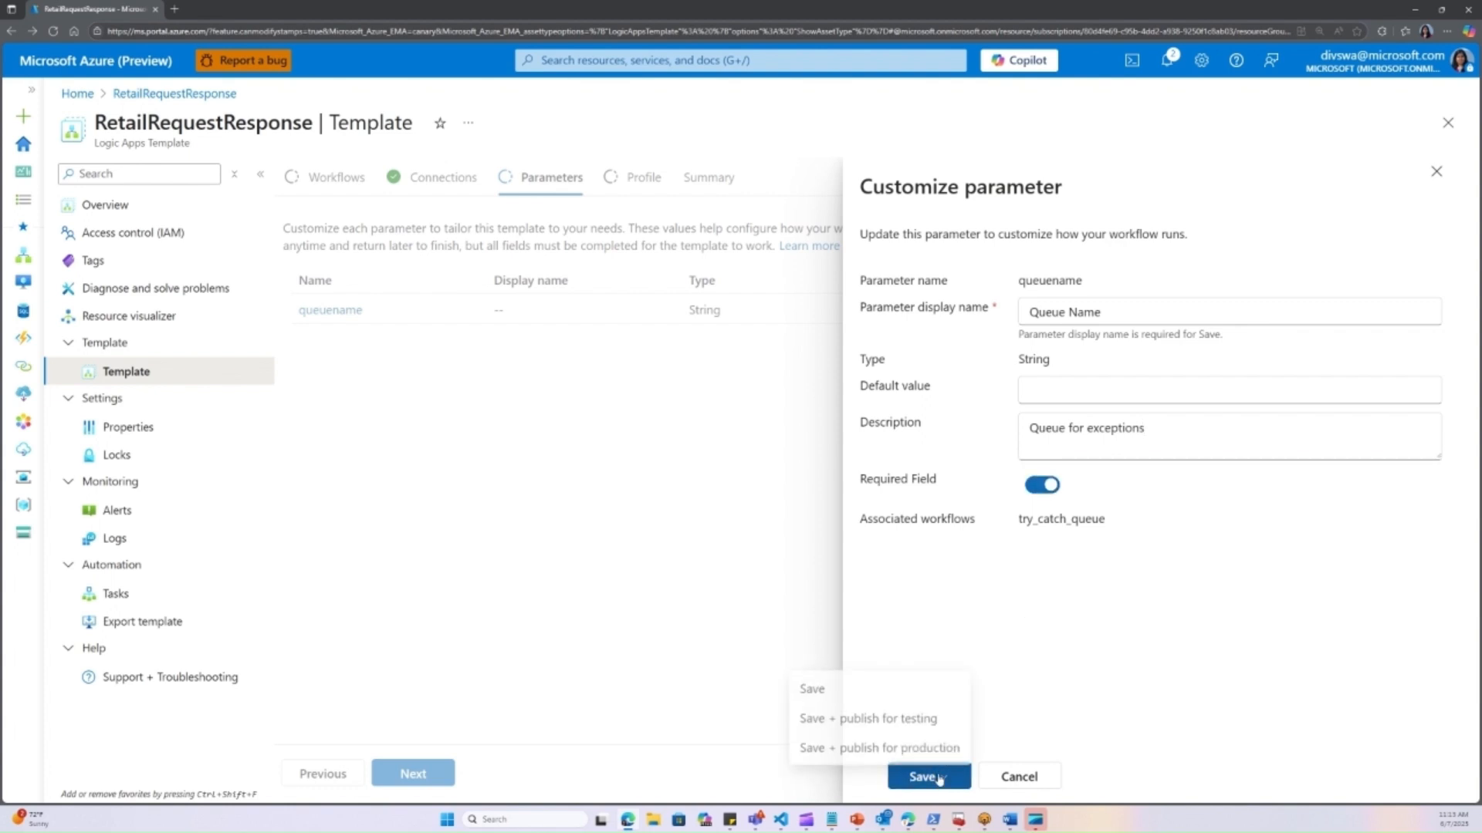
click(886, 699)
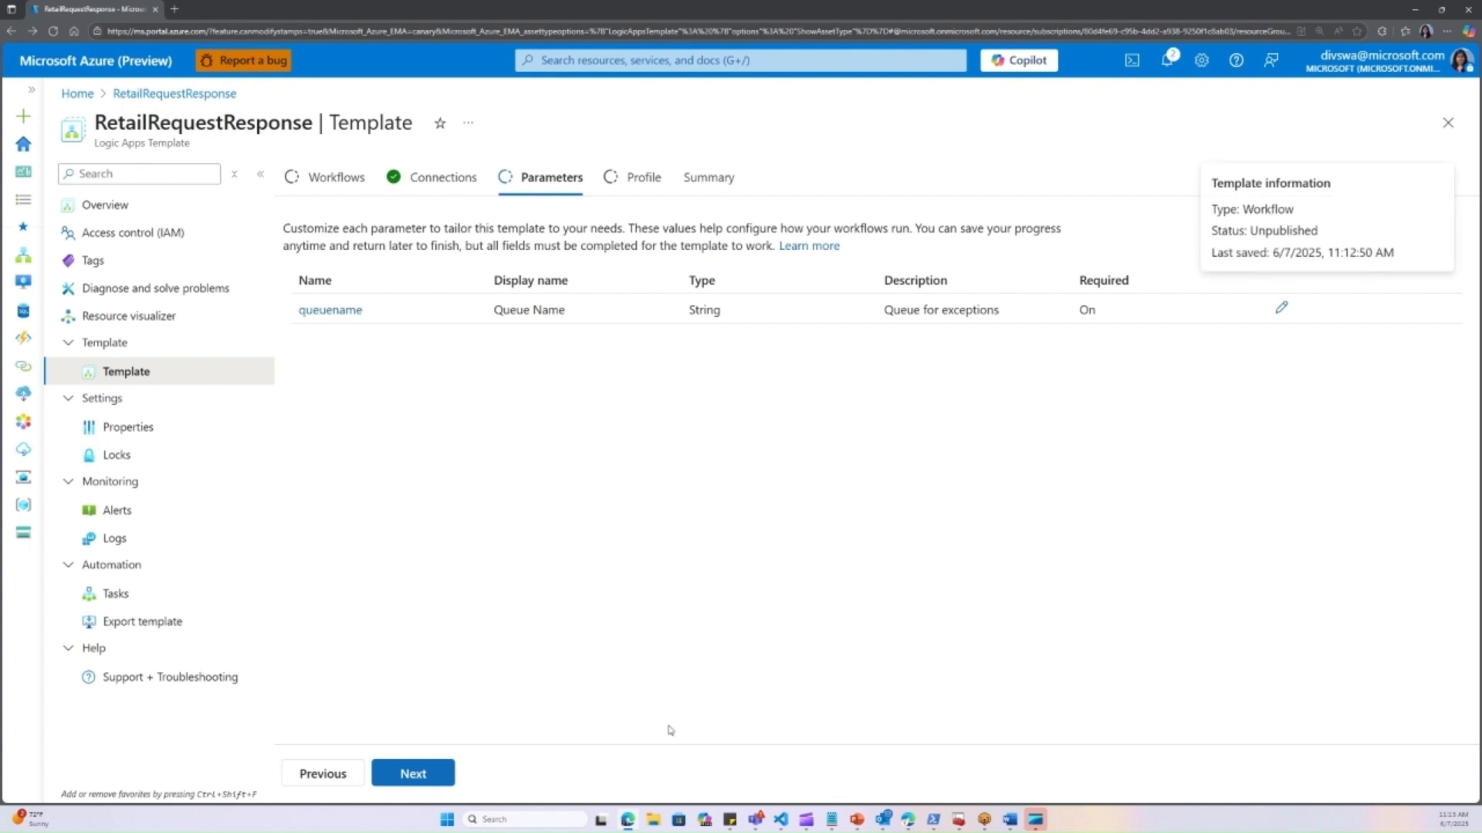
- Set the display name in the template's profile to "Request Response with try catch and exception handling"
click(436, 781)
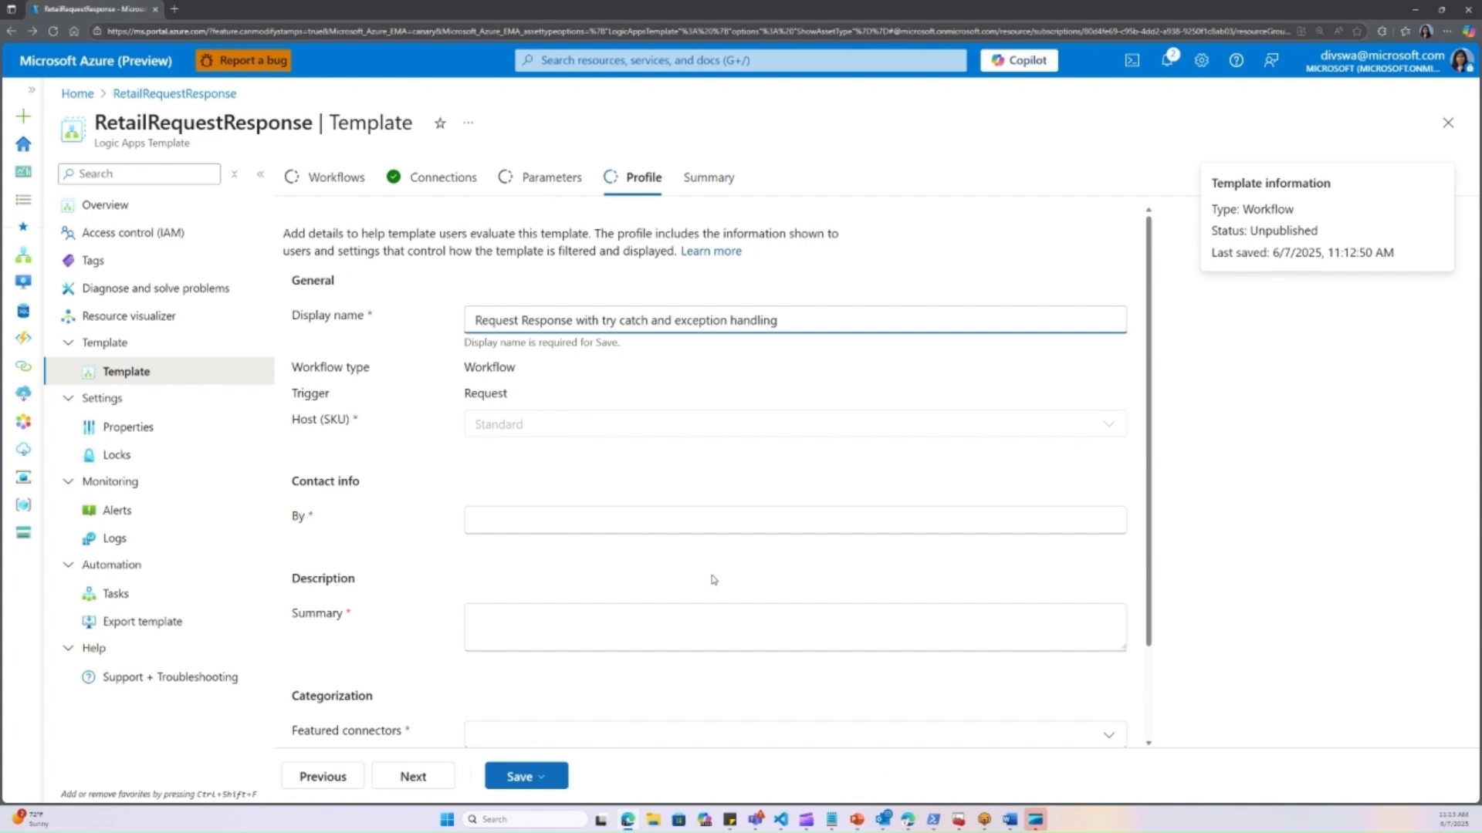
key(alt+Tab)
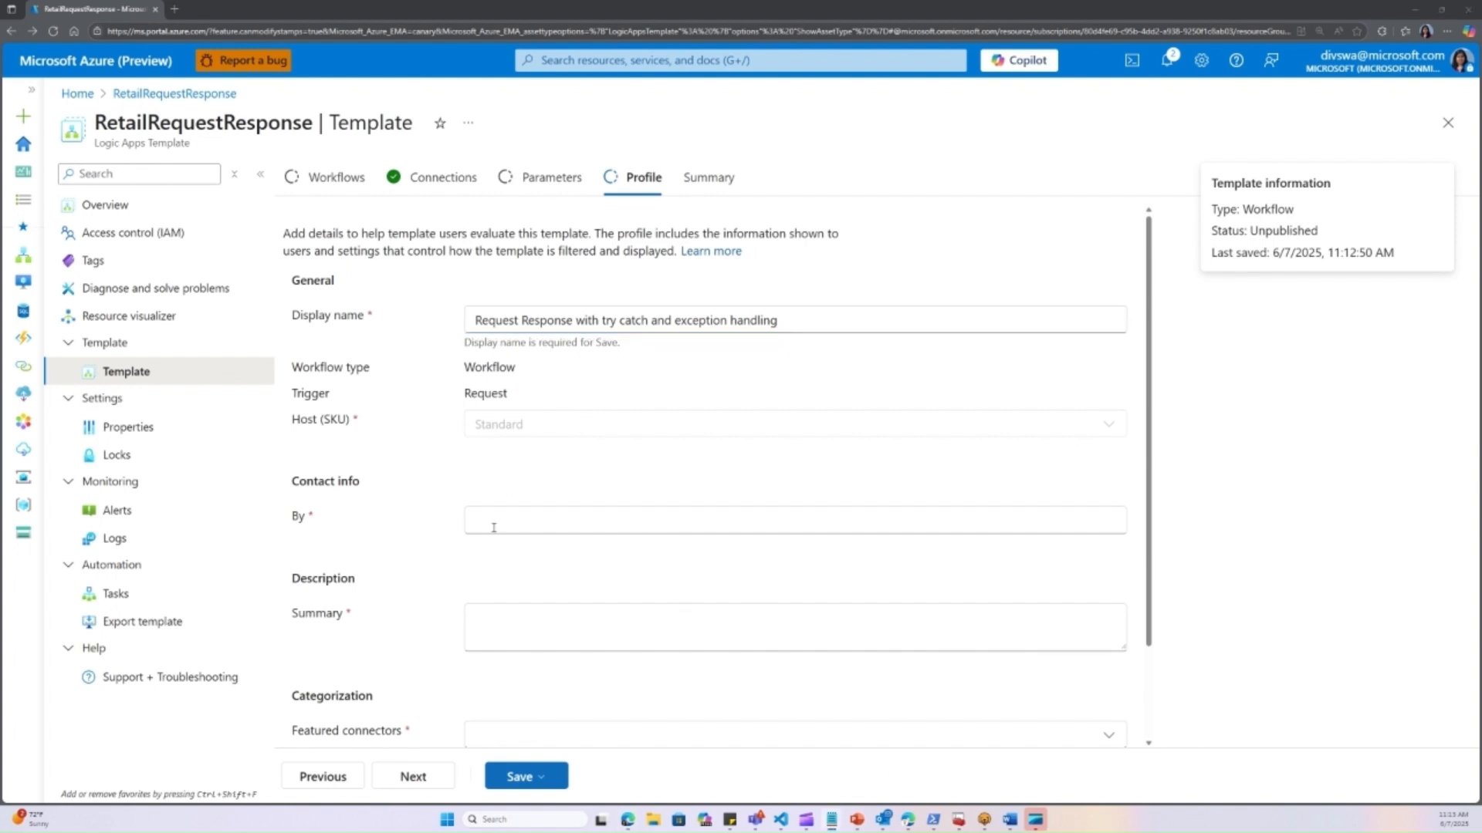
- Enter the profile summary "Supply Chain base template for any workflows based on Request Response" and fill in the contact's name
click(486, 633)
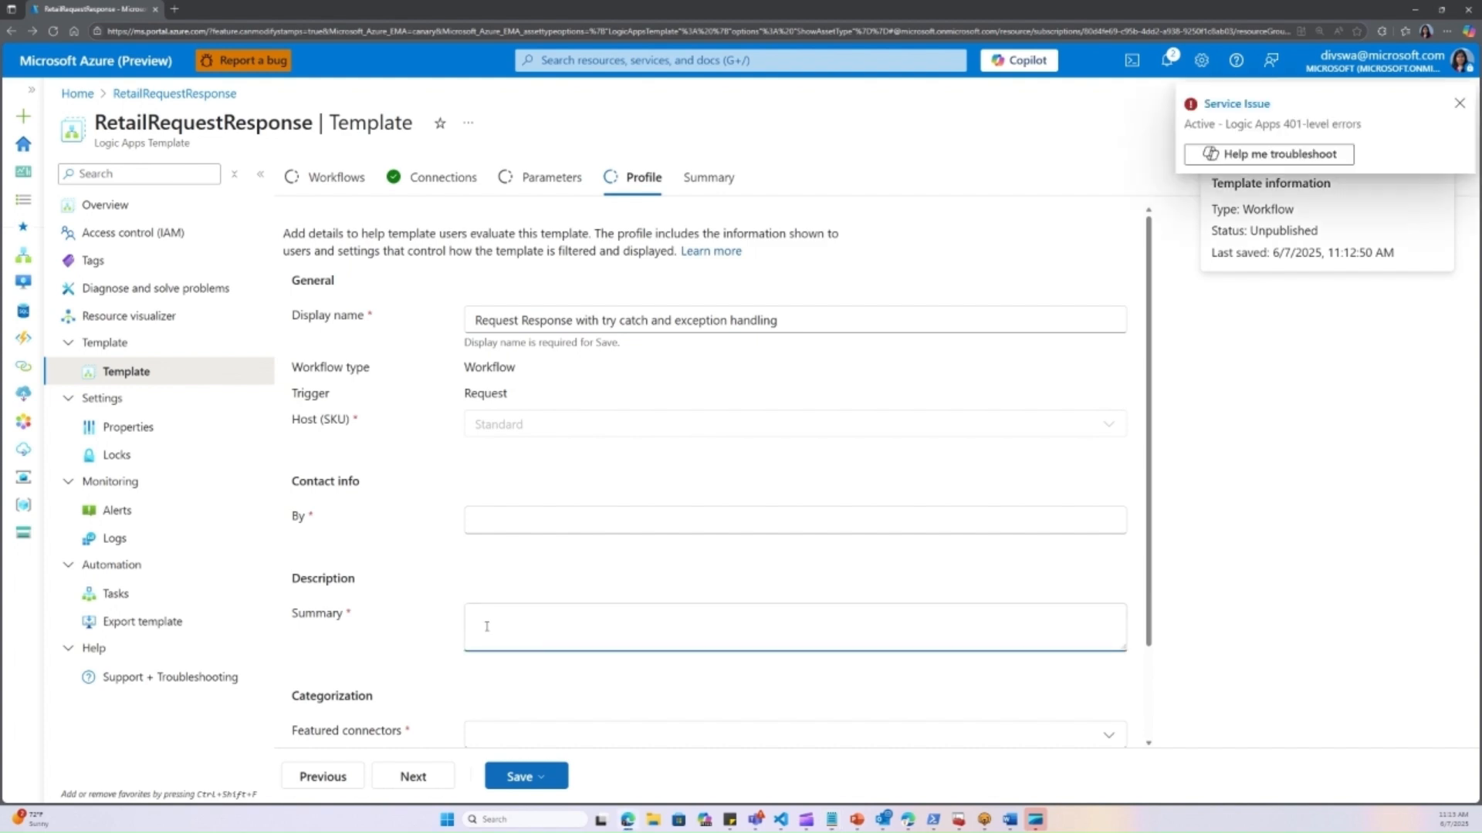
text(Supply Chain base template for any workflows based on Request Response)
click(490, 518)
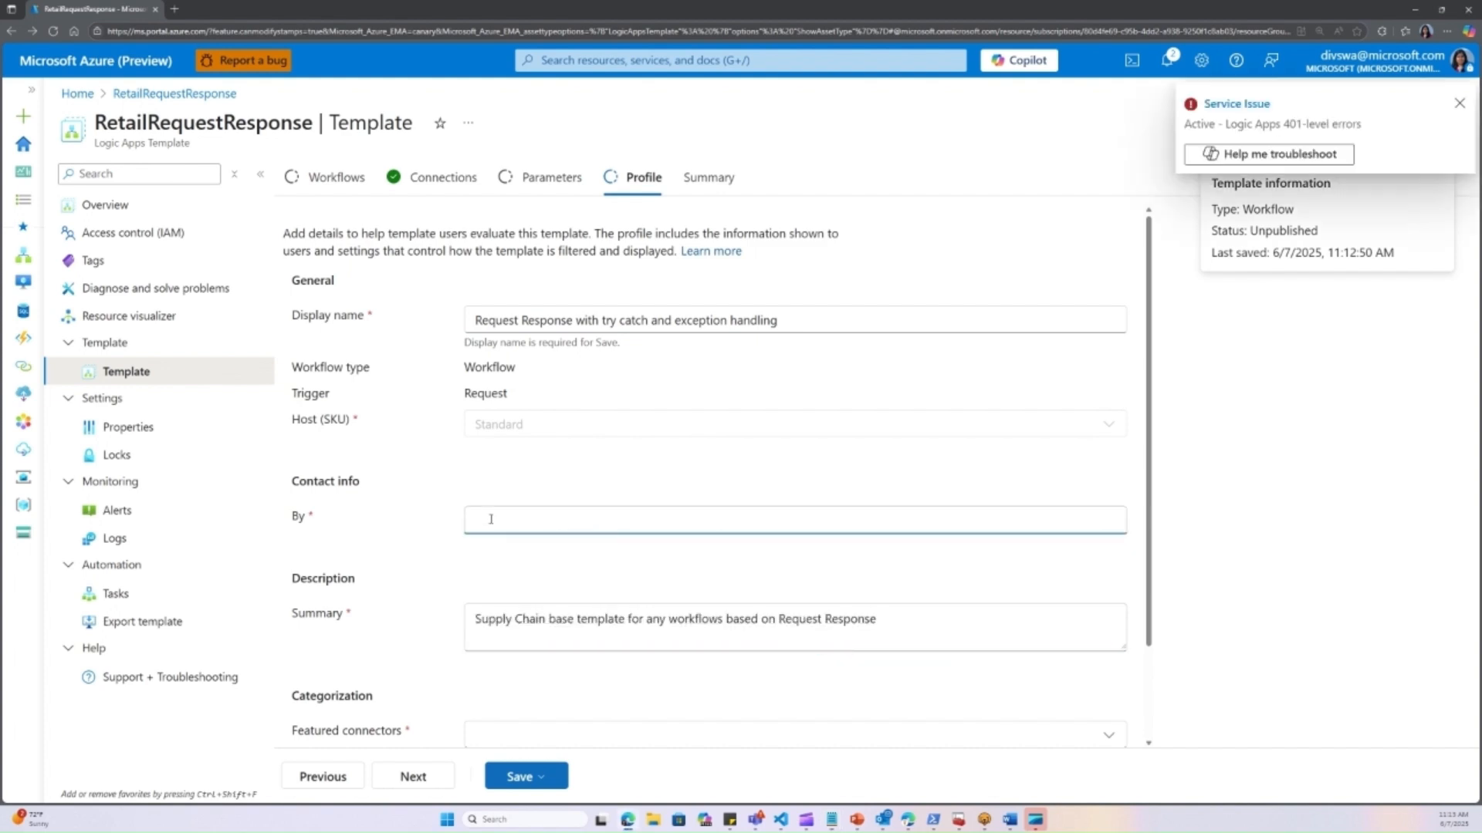
text(Divya)
- Set the profile's featured connectors to Request, Control, Service Bus and Data Operations new
scroll(495, 585, down, 2)
click(1110, 623)
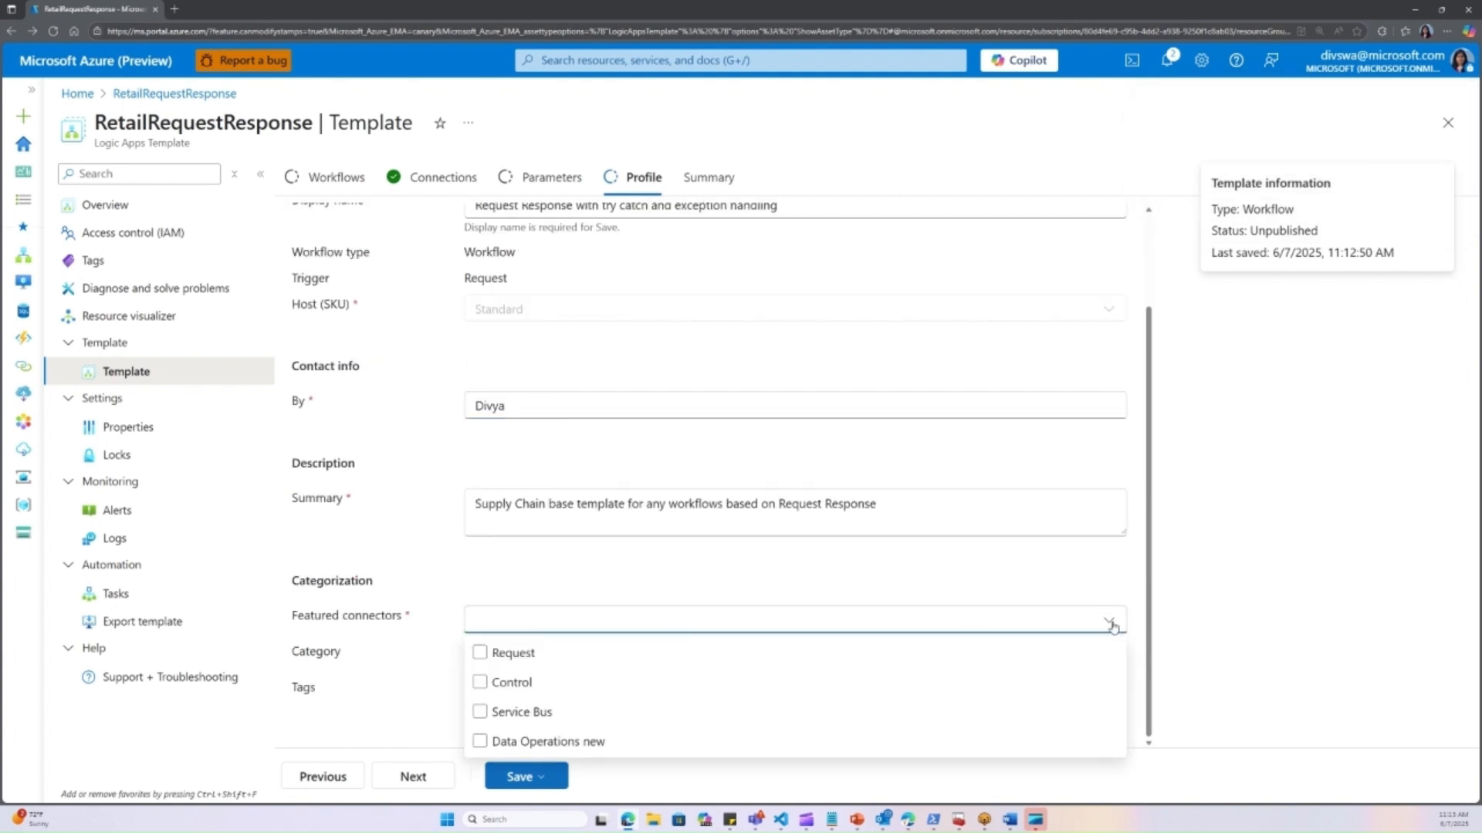
click(480, 653)
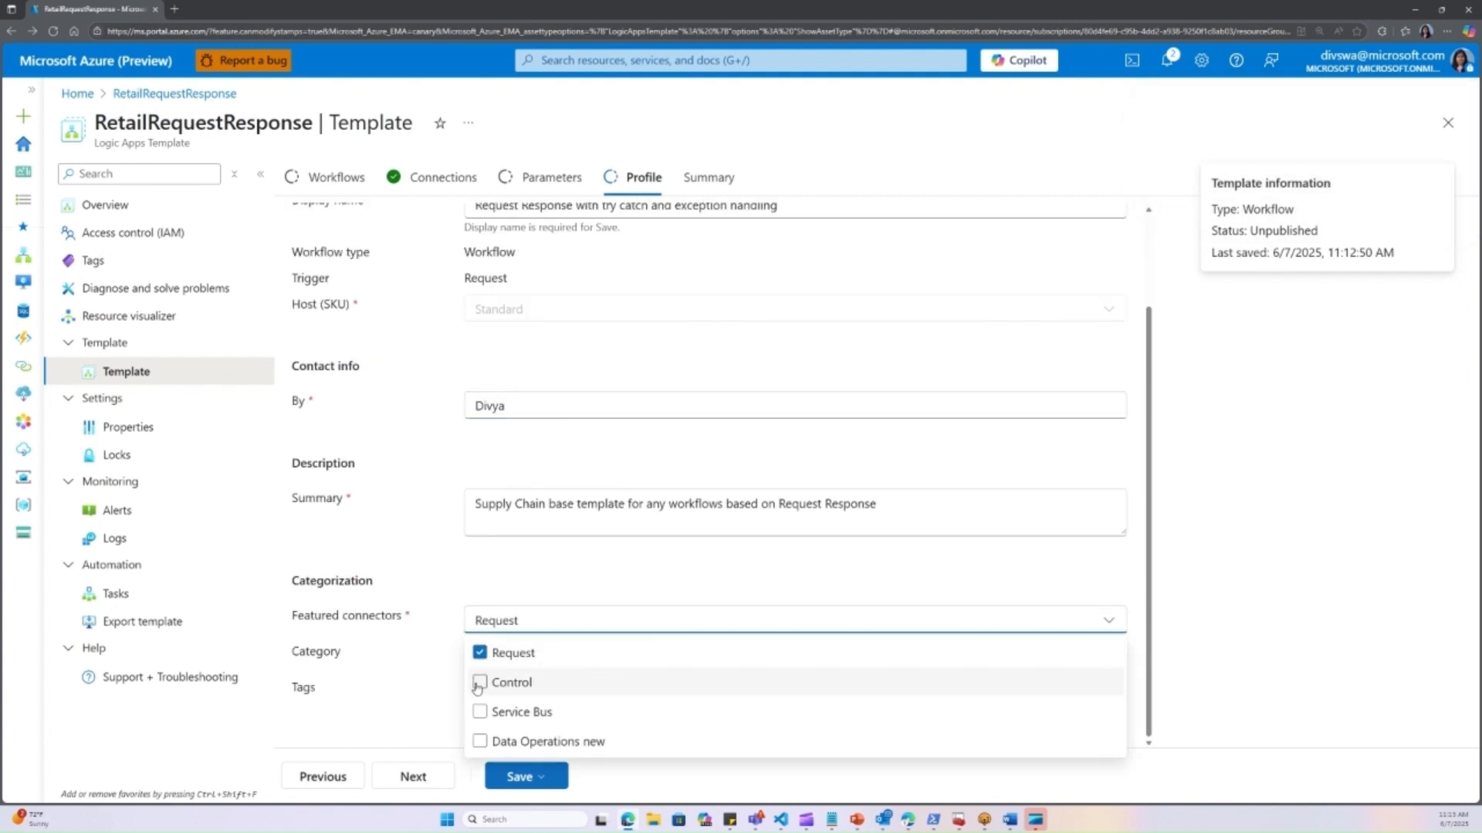
click(480, 684)
click(479, 712)
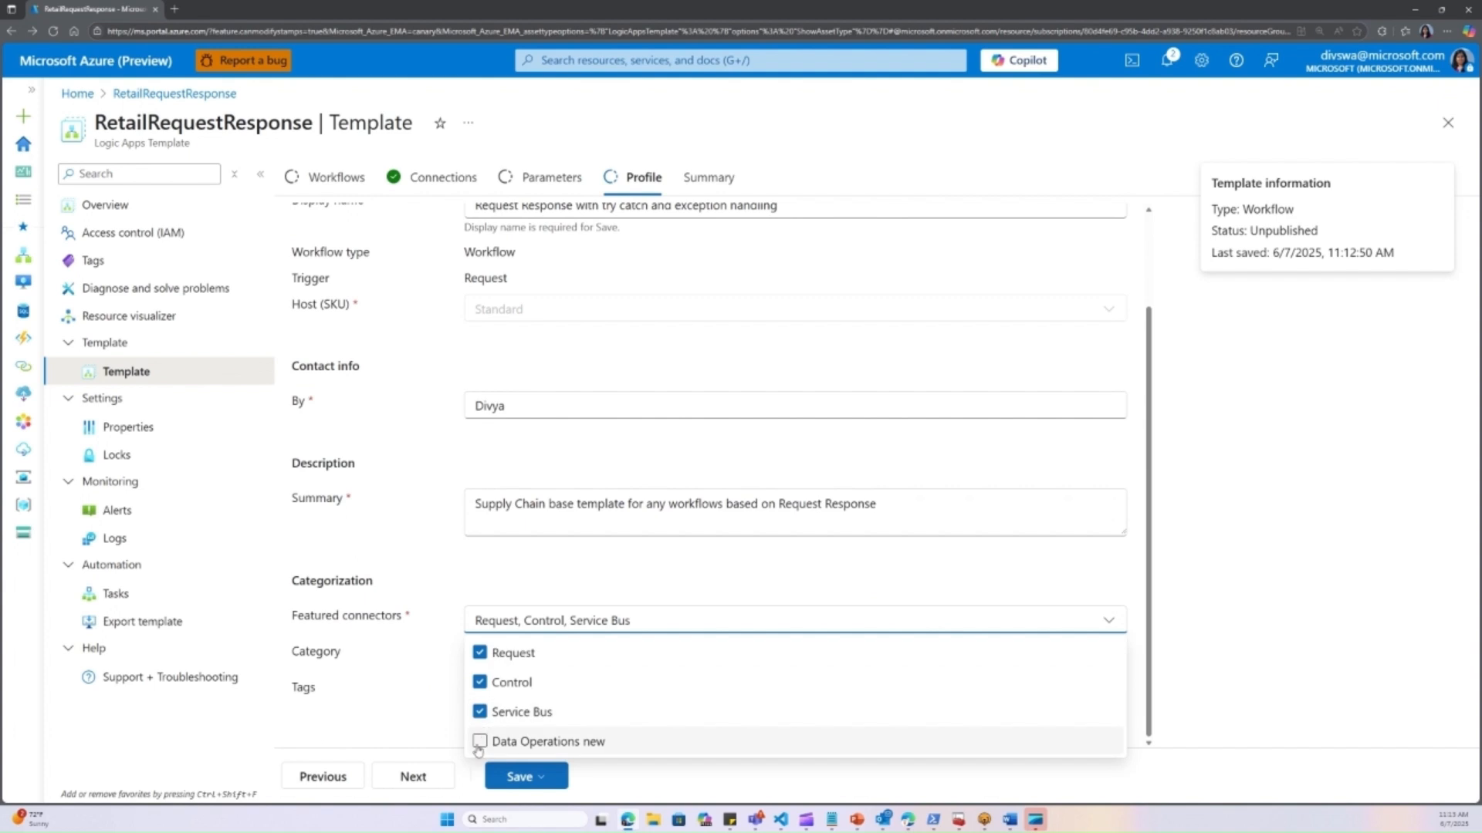
click(479, 742)
click(1225, 579)
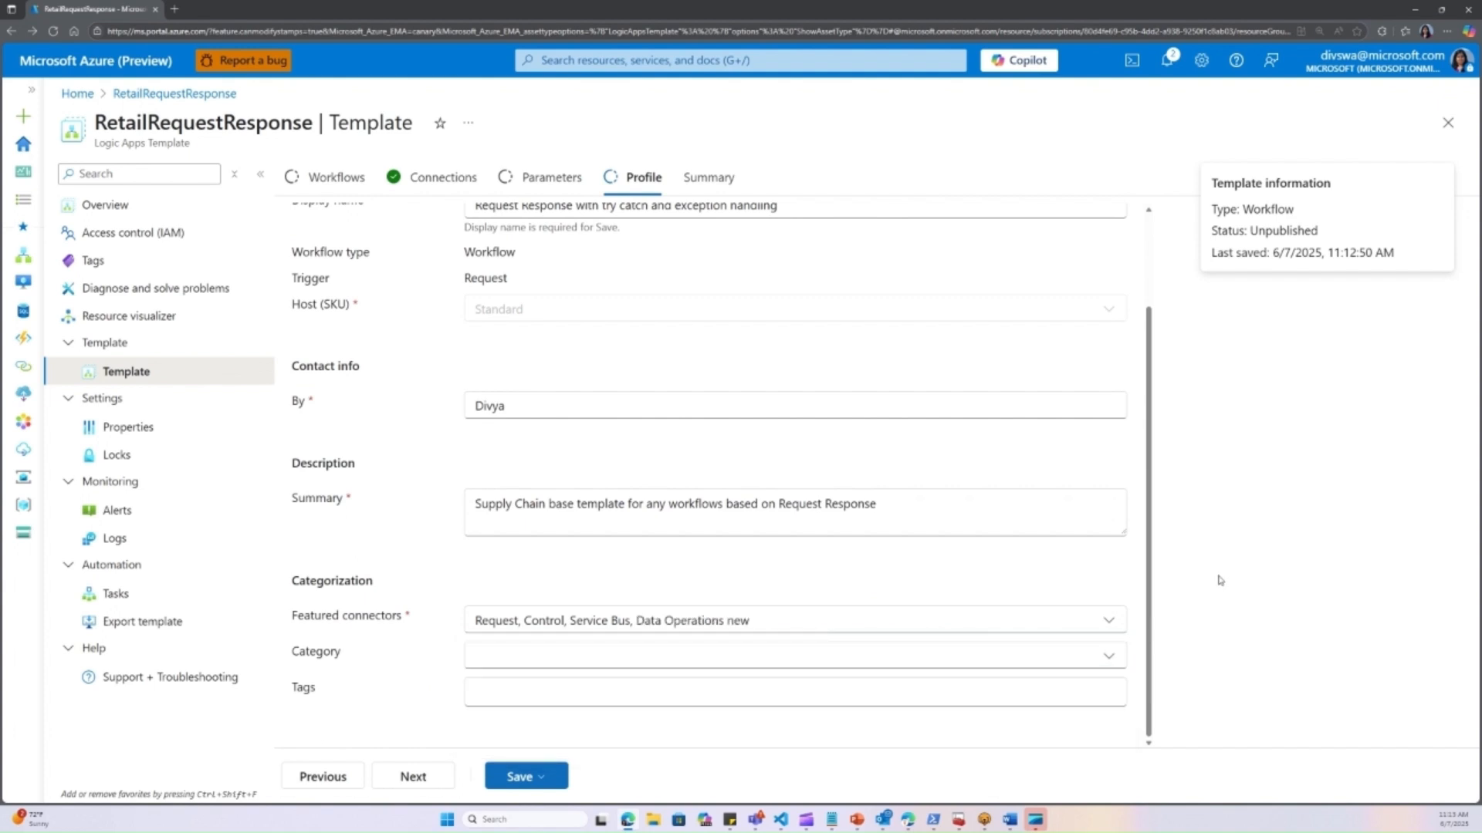
- Save the RetailRequestResponse template and publish it for testing
click(525, 777)
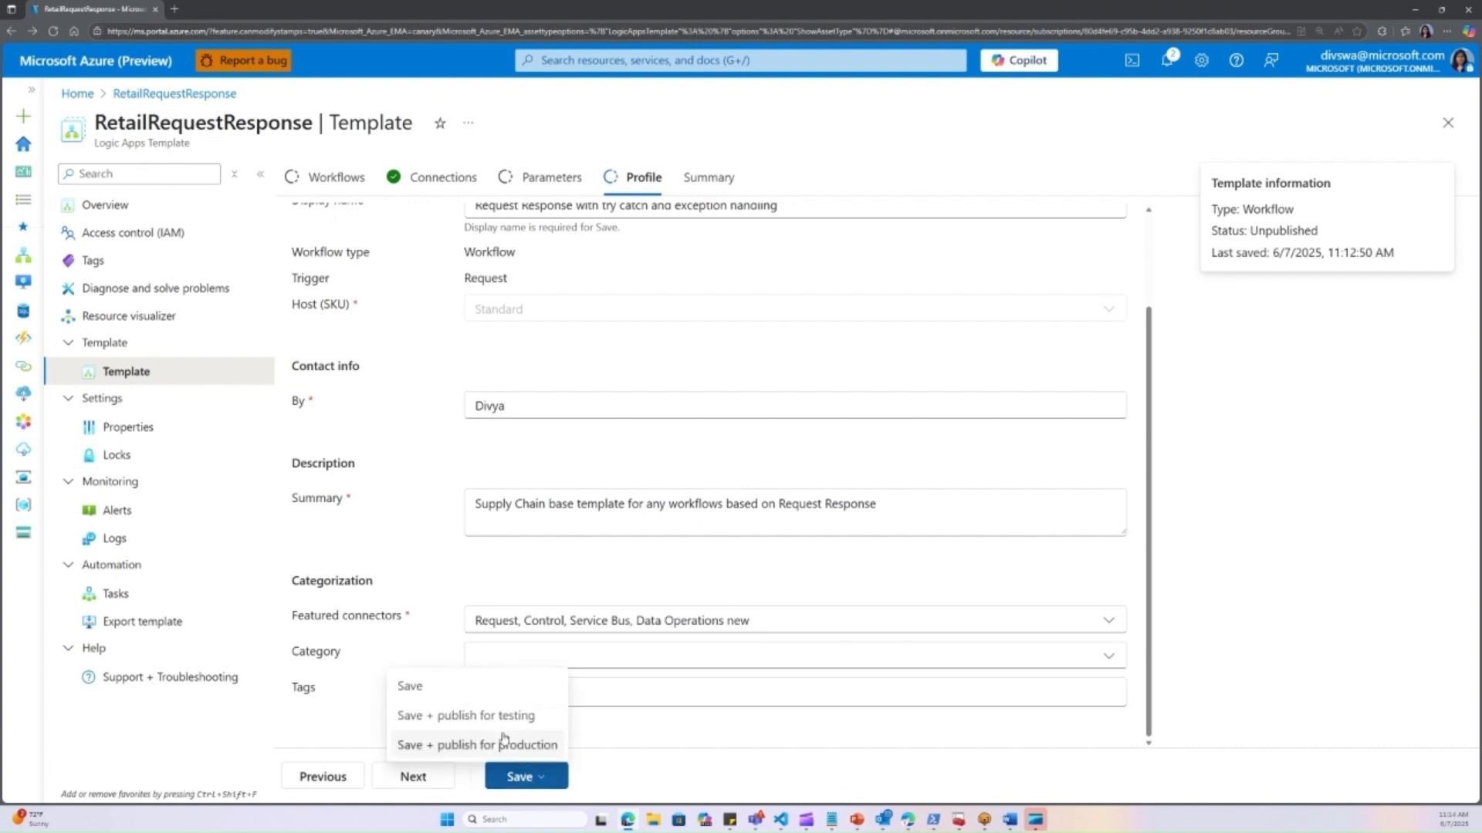
click(460, 693)
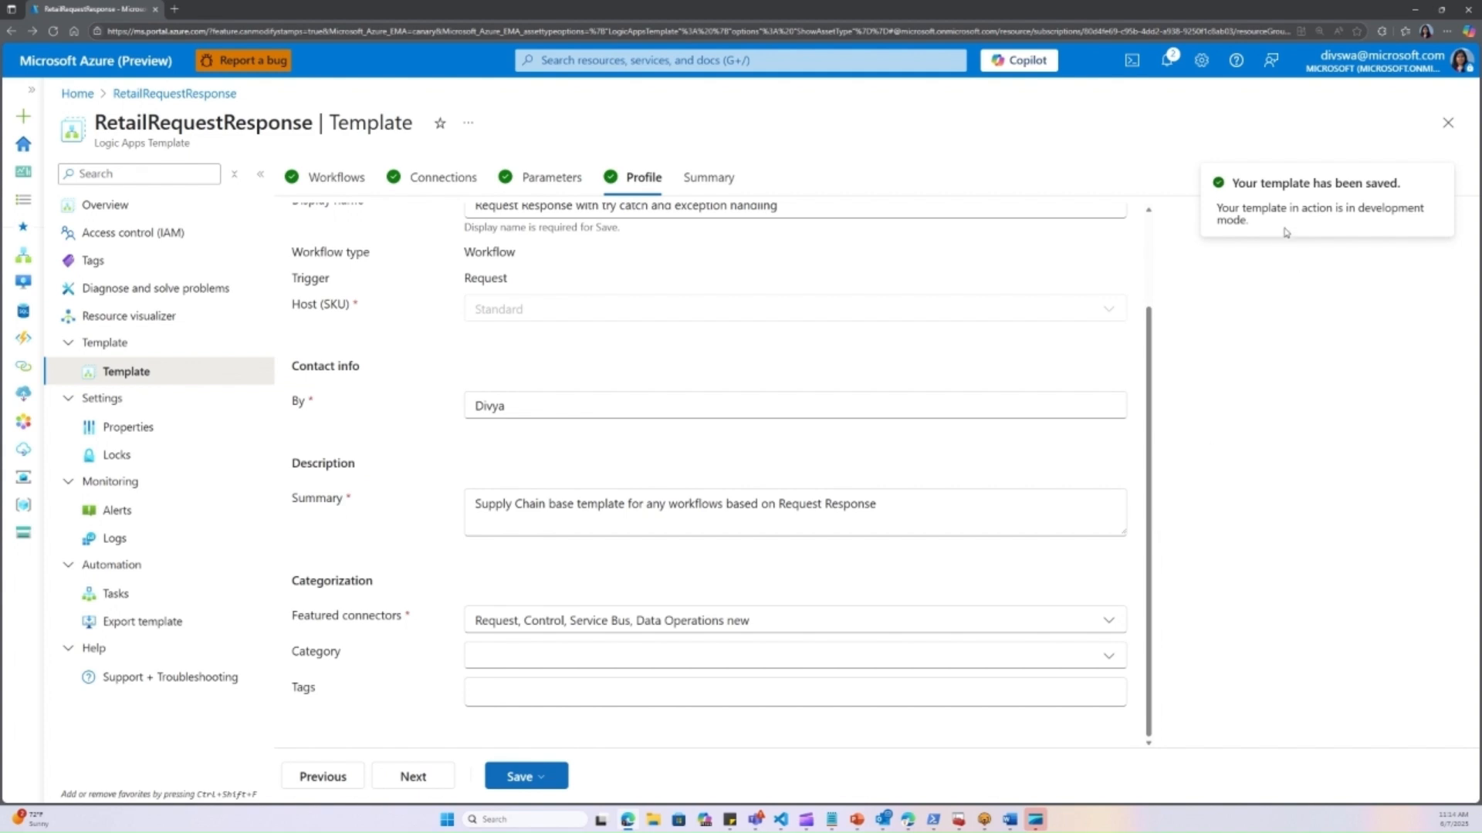
click(551, 779)
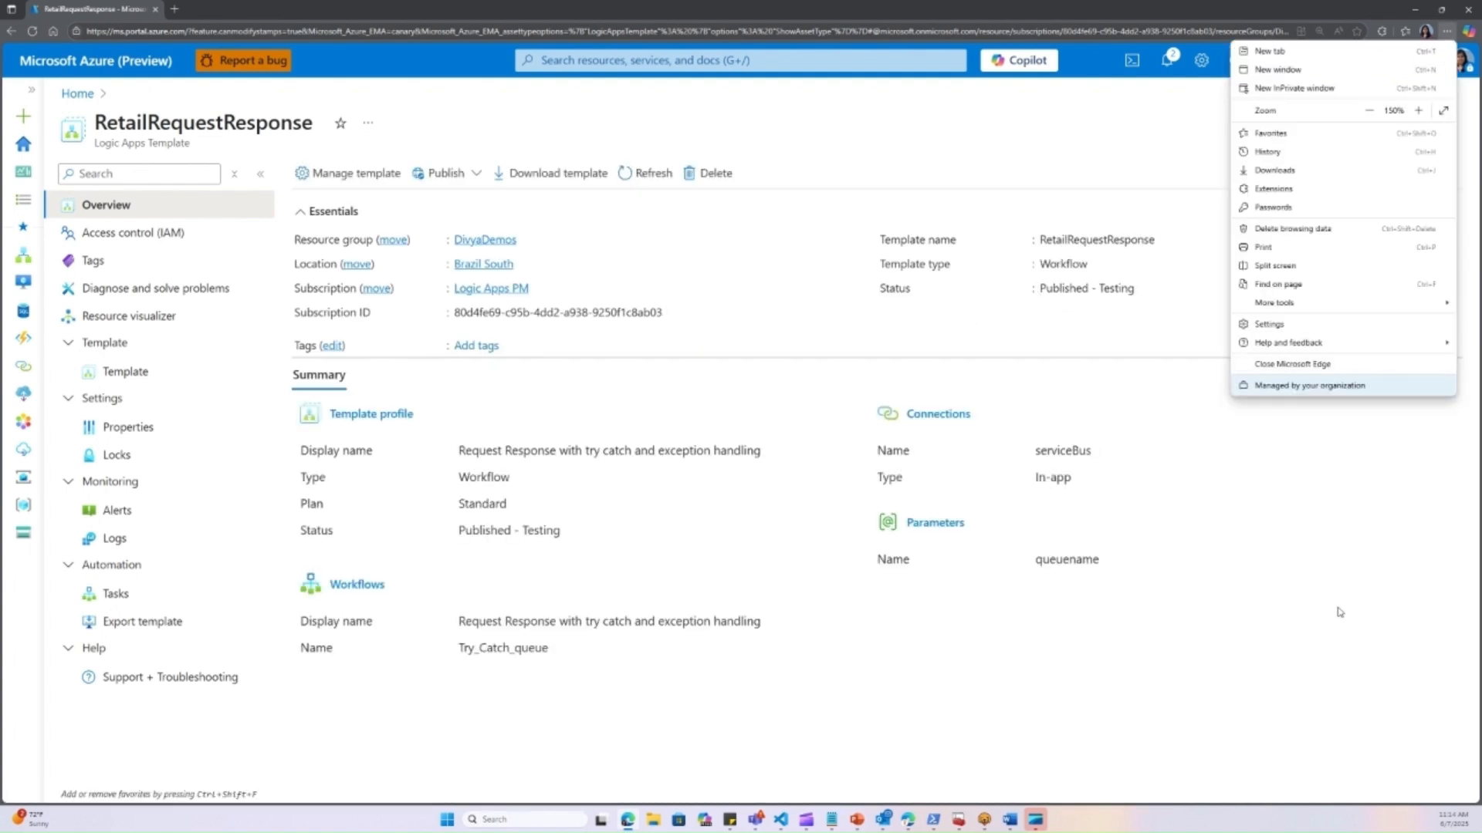
click(1337, 608)
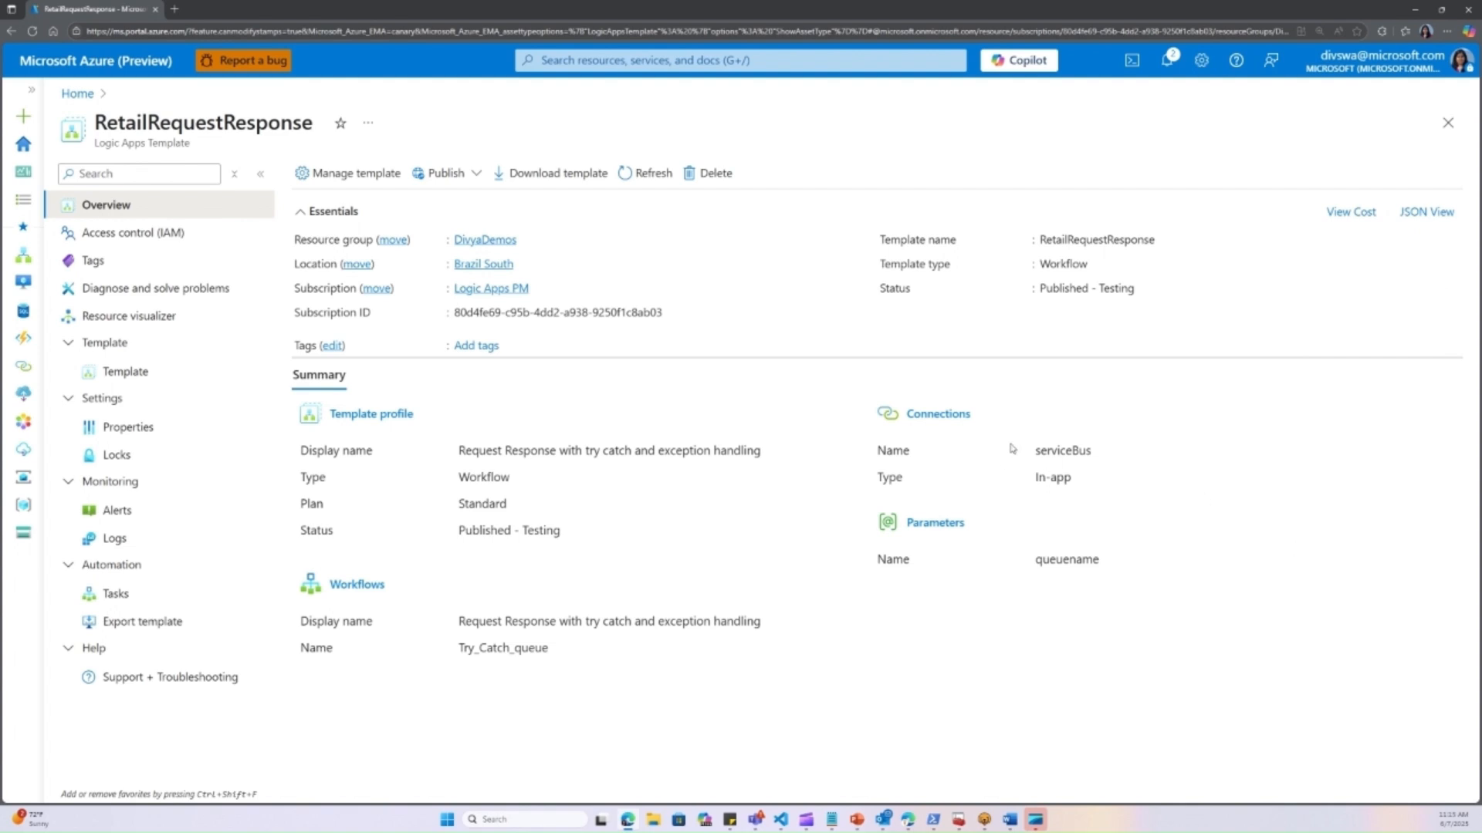
- Start a Stateful workflow named ProcessOrder from the custom template "Request Response with try catch and exception handling", keeping the sb1 Service Bus connection
click(174, 9)
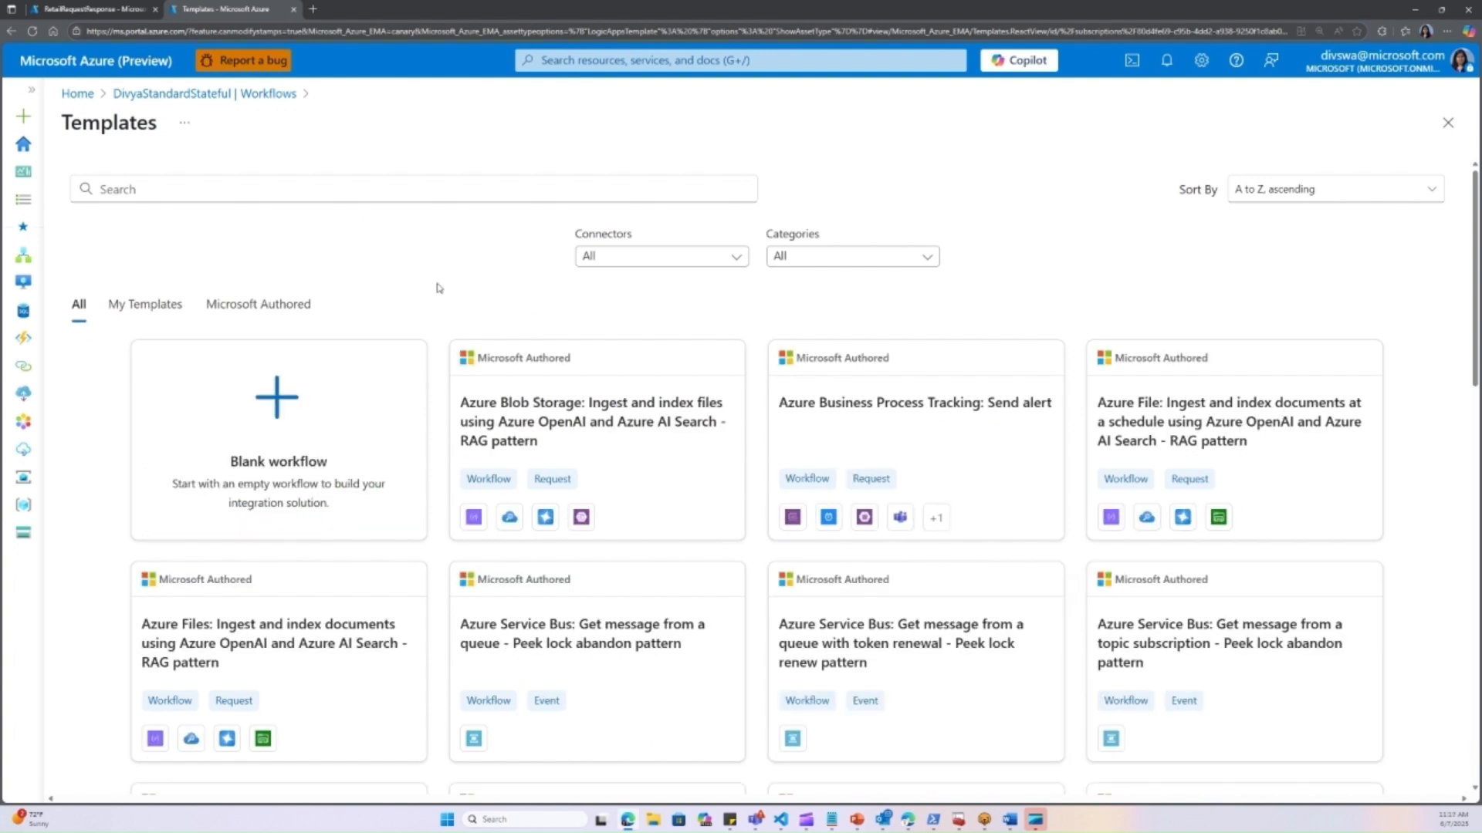
click(142, 308)
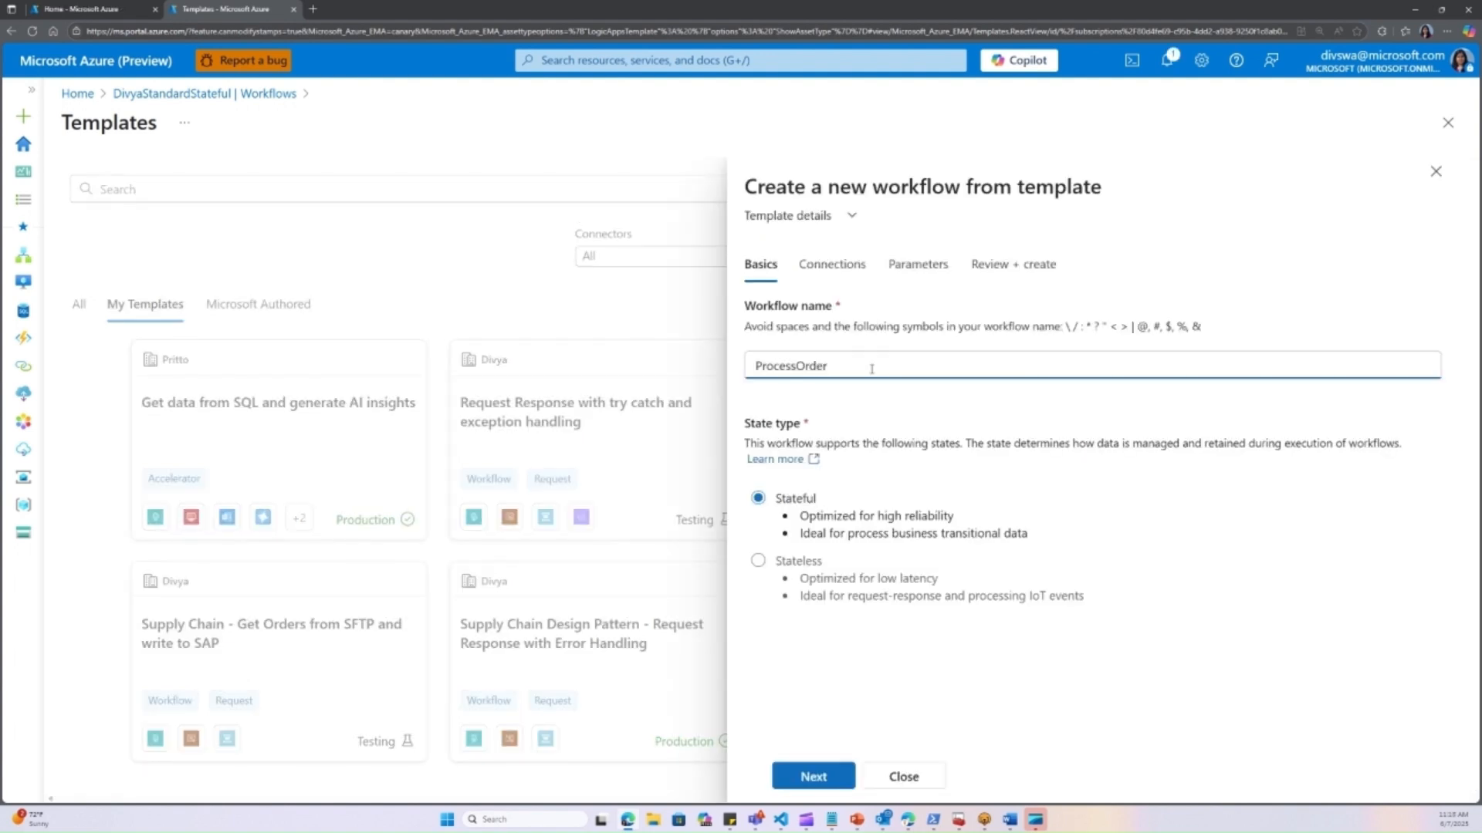
click(811, 777)
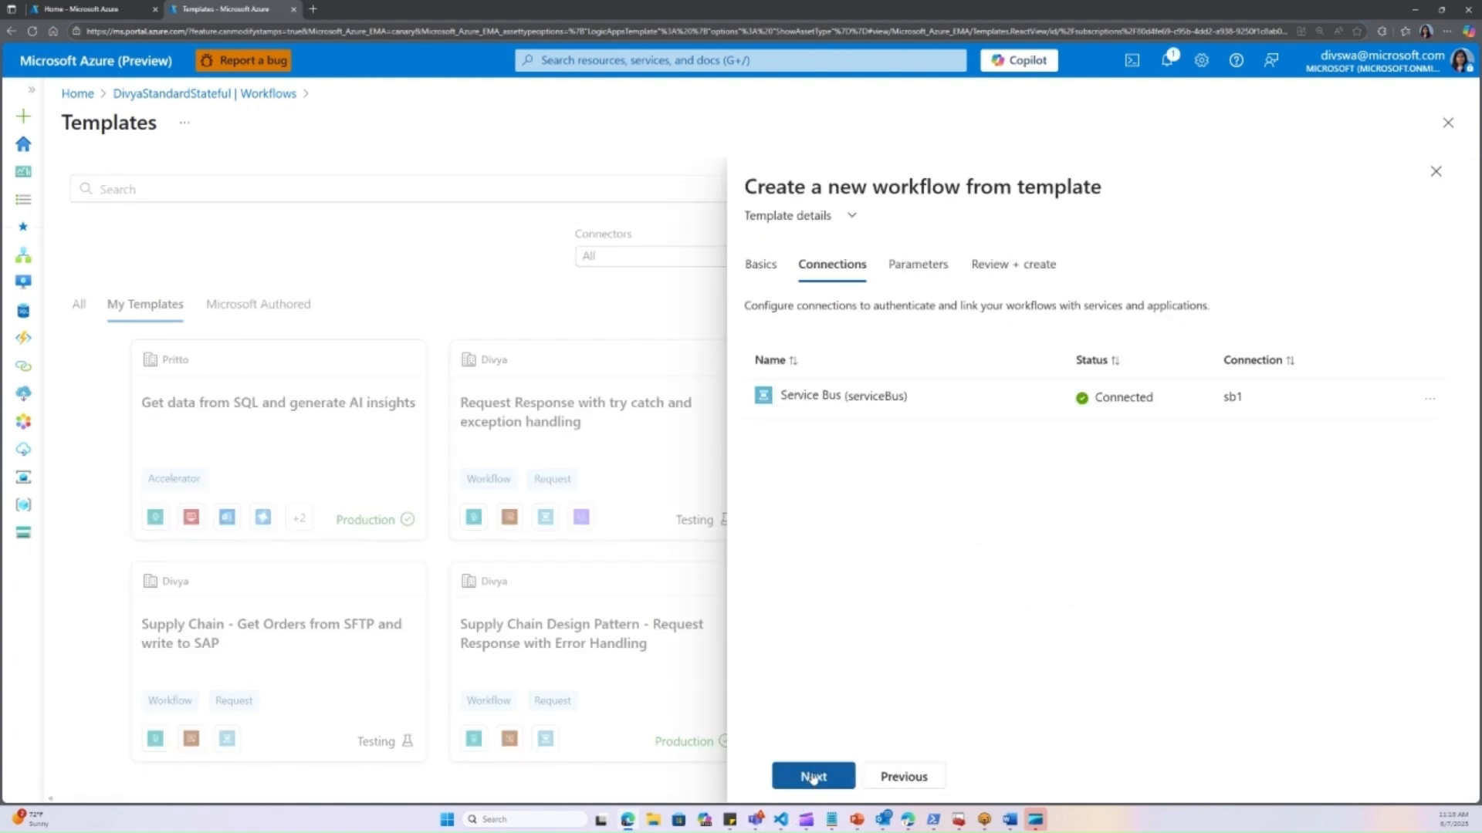
click(1430, 401)
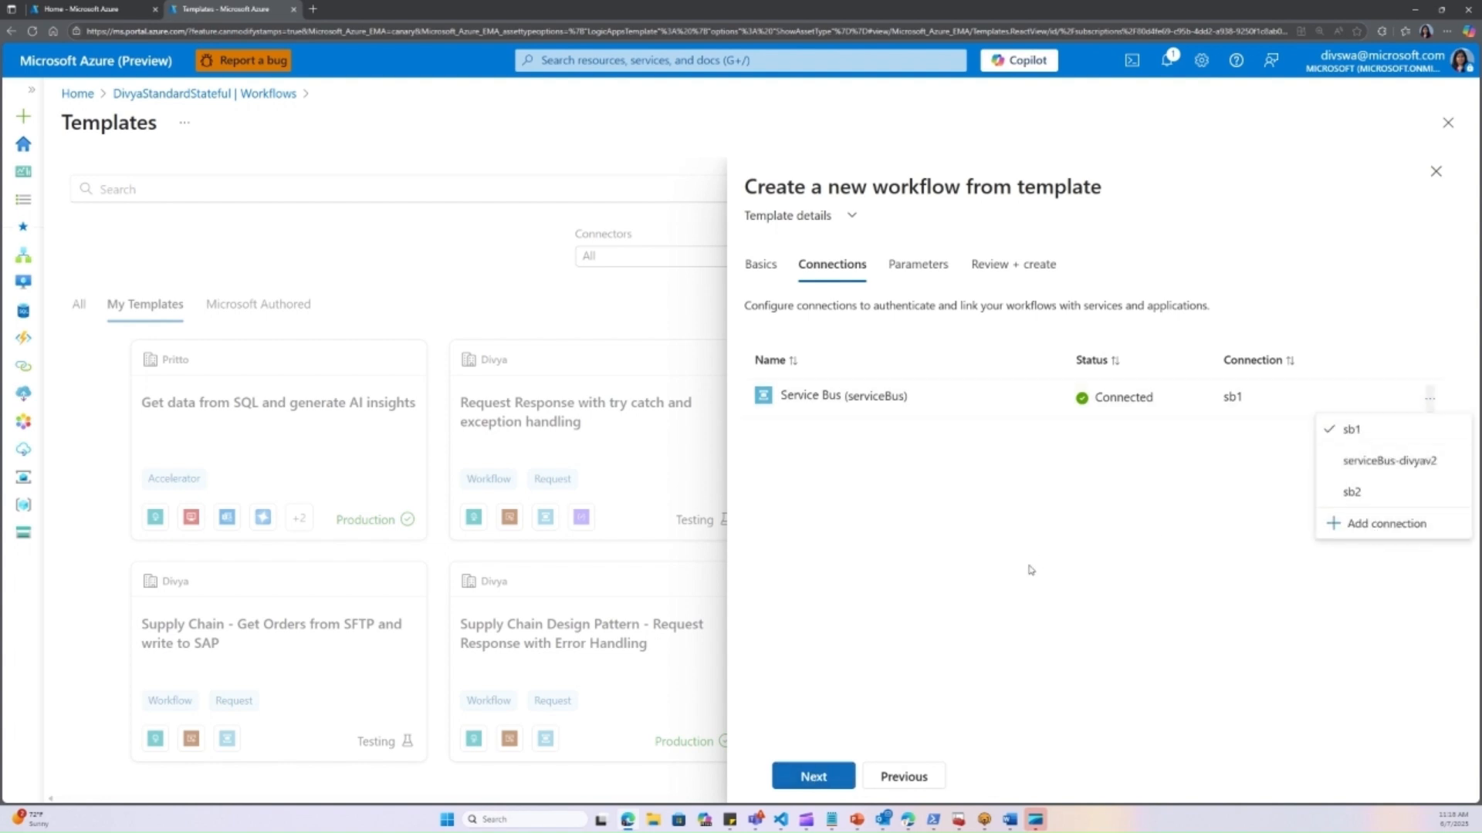
click(810, 779)
click(818, 780)
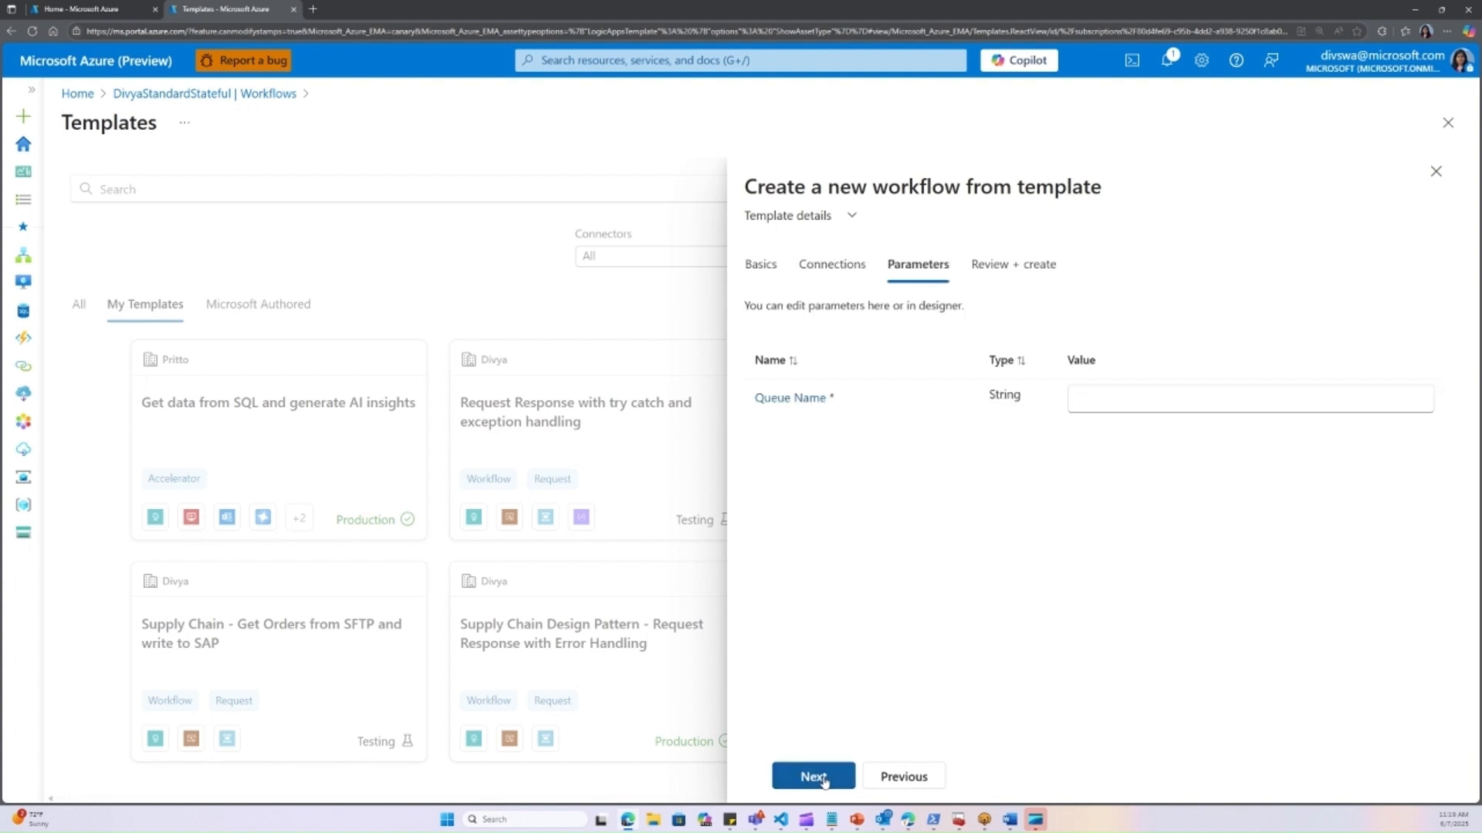
- Set the Queue Name parameter to "exceptions", create the ProcessOrder workflow and view its whole flow in the designer
click(1185, 403)
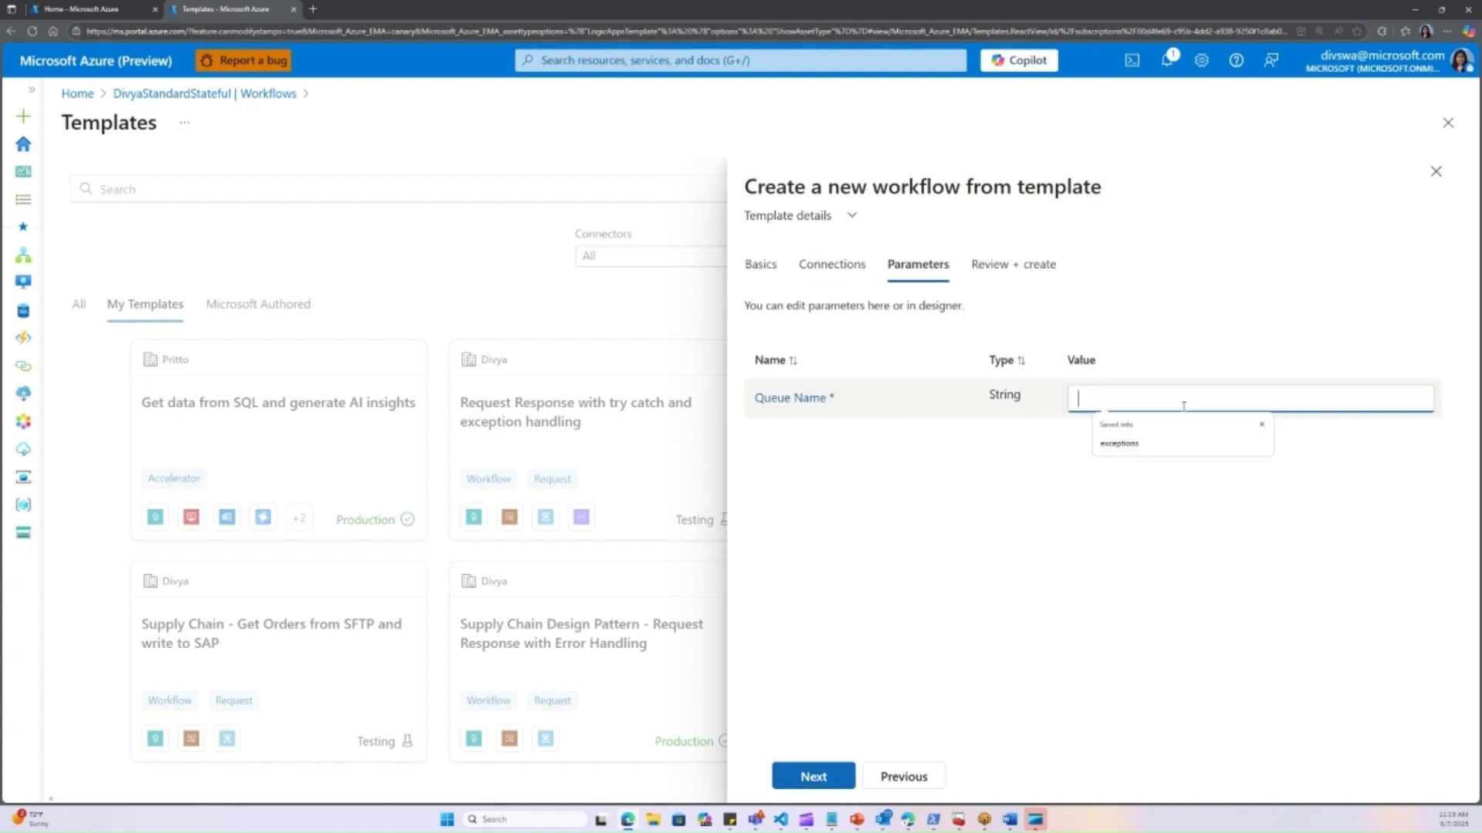
text(exceptions)
click(815, 780)
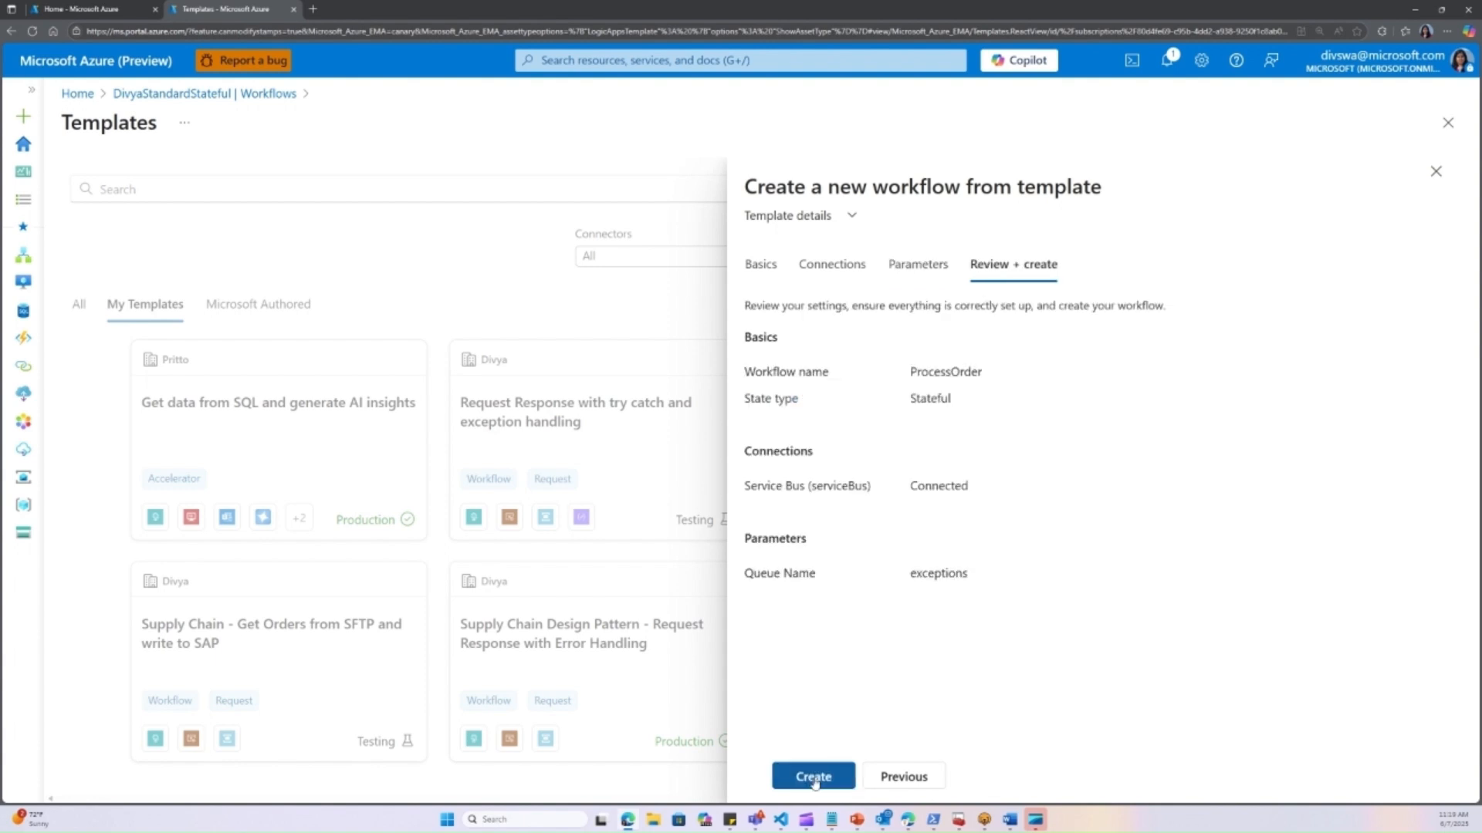
click(814, 778)
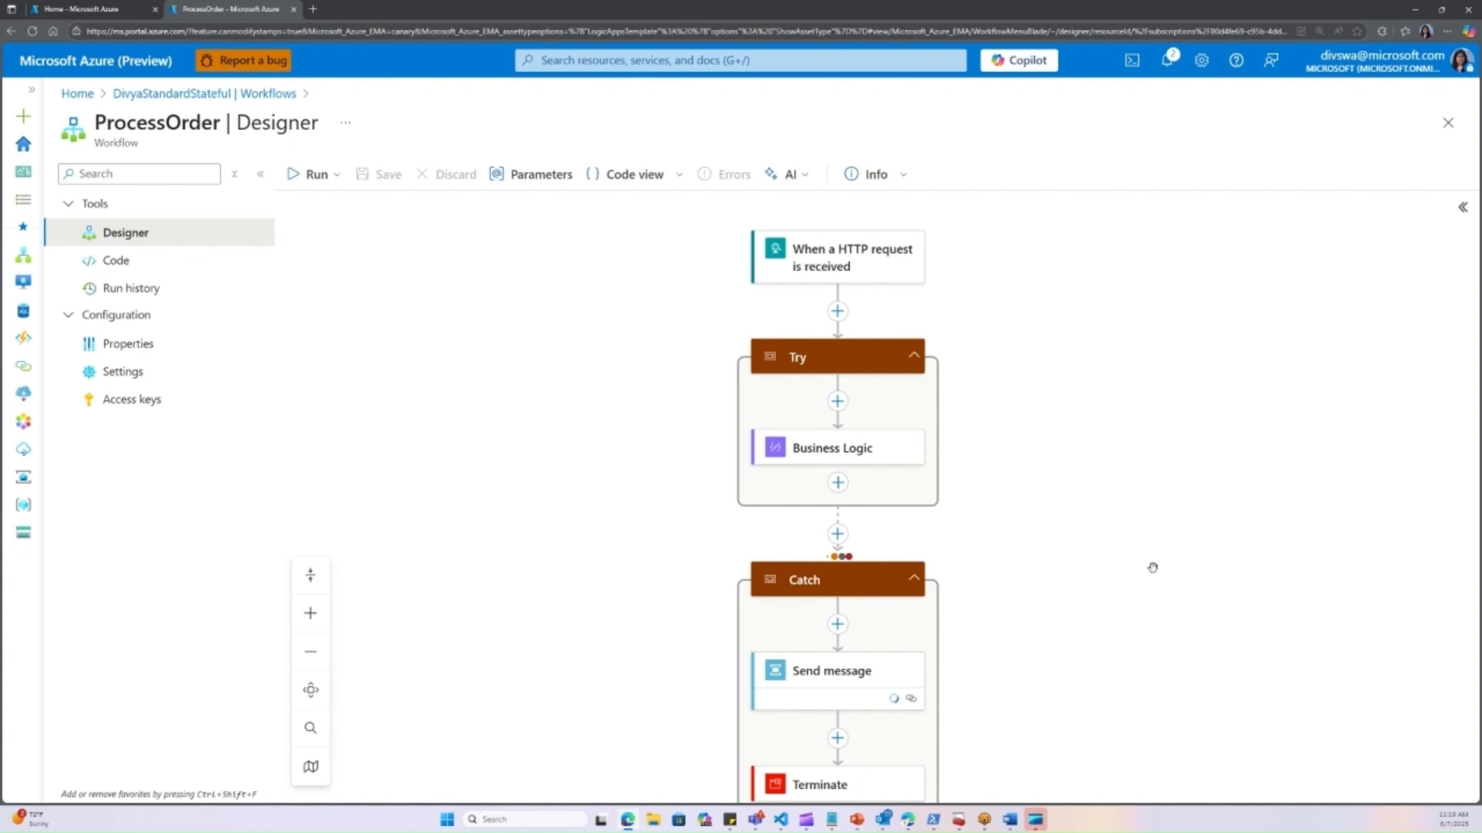
click(312, 659)
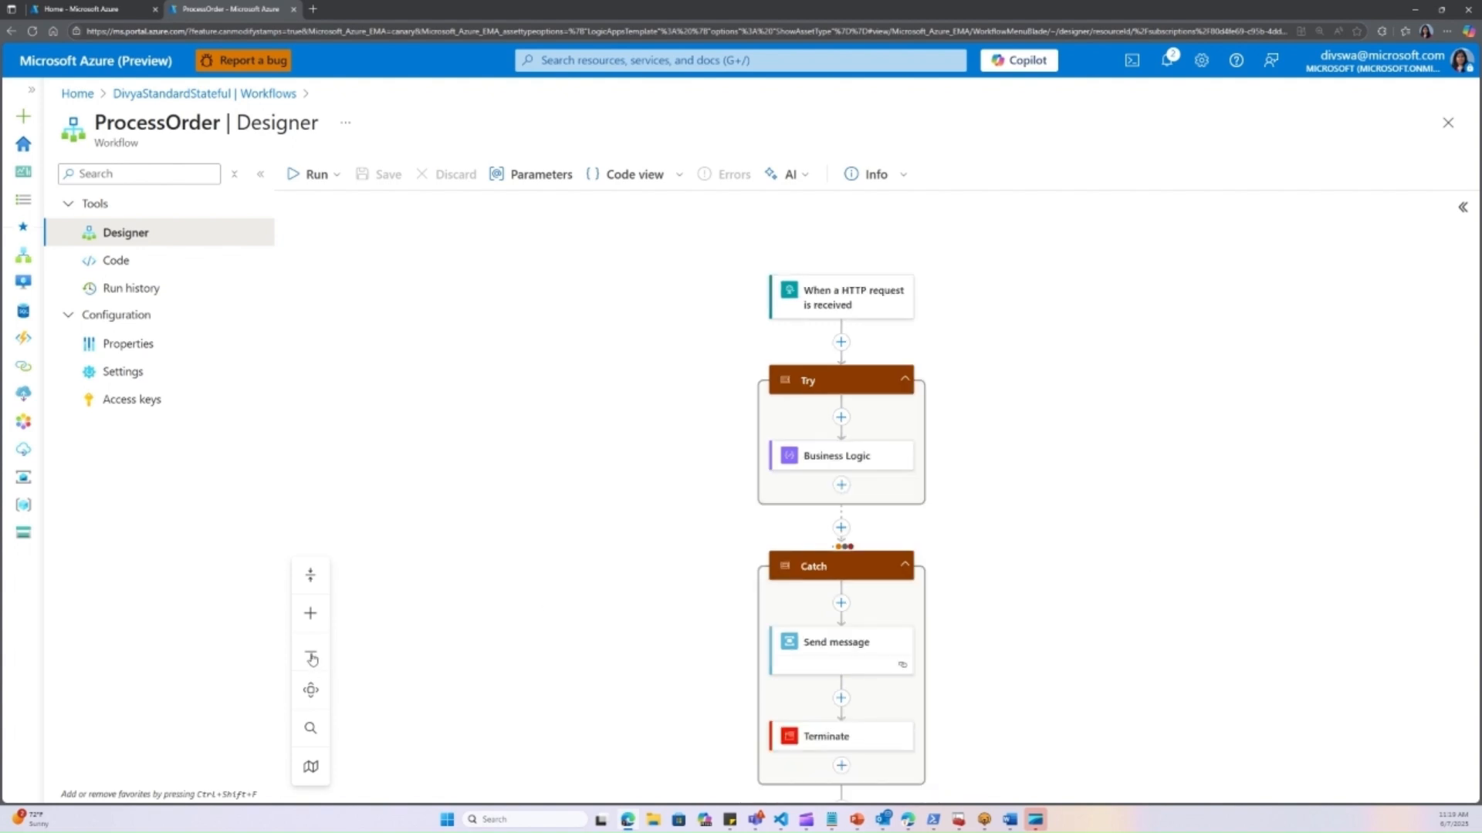
scroll(491, 680, down, 1)
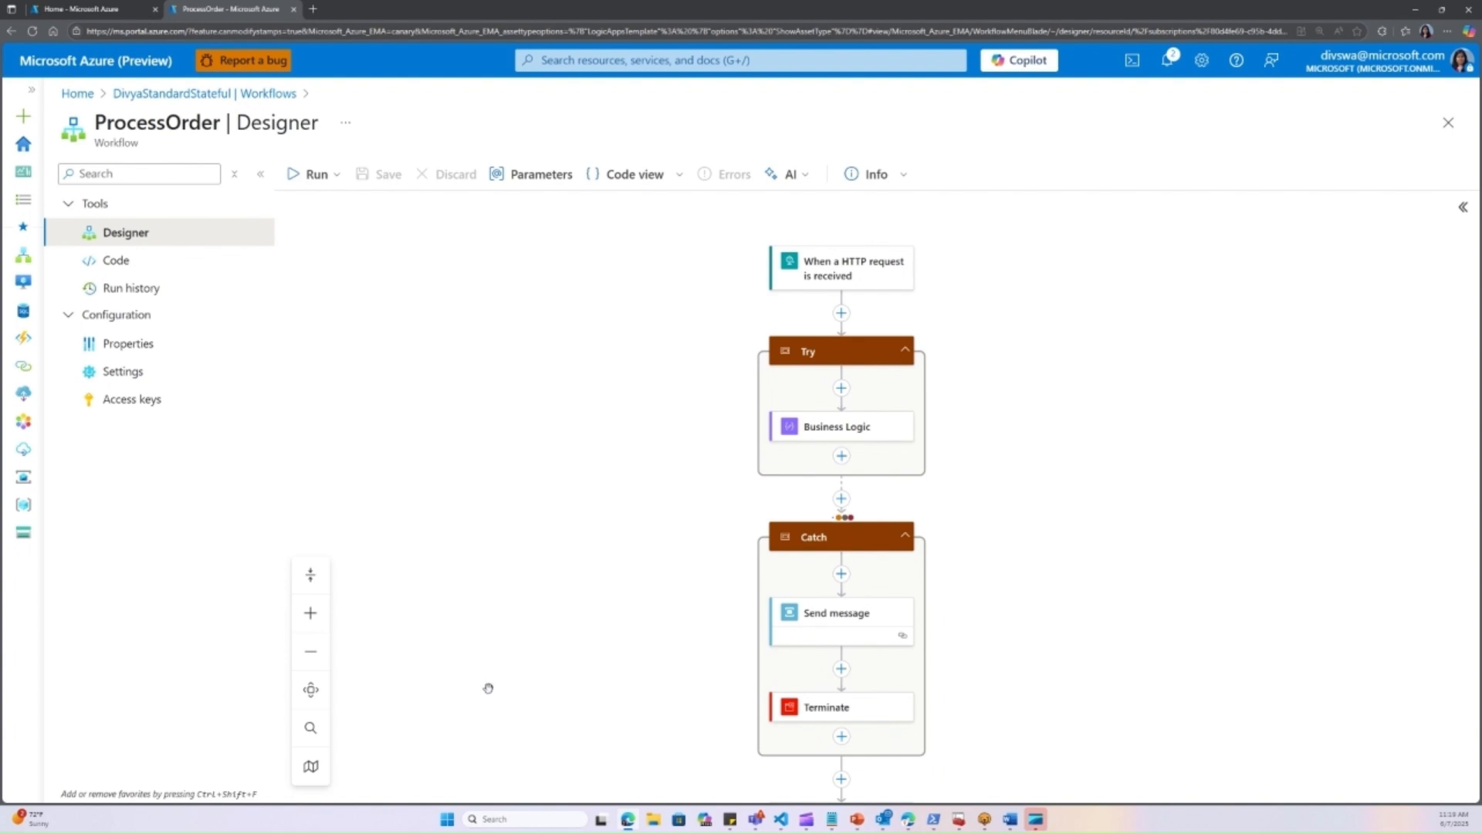
- Publish the RetailRequestResponse template for production and refresh its overview
click(56, 10)
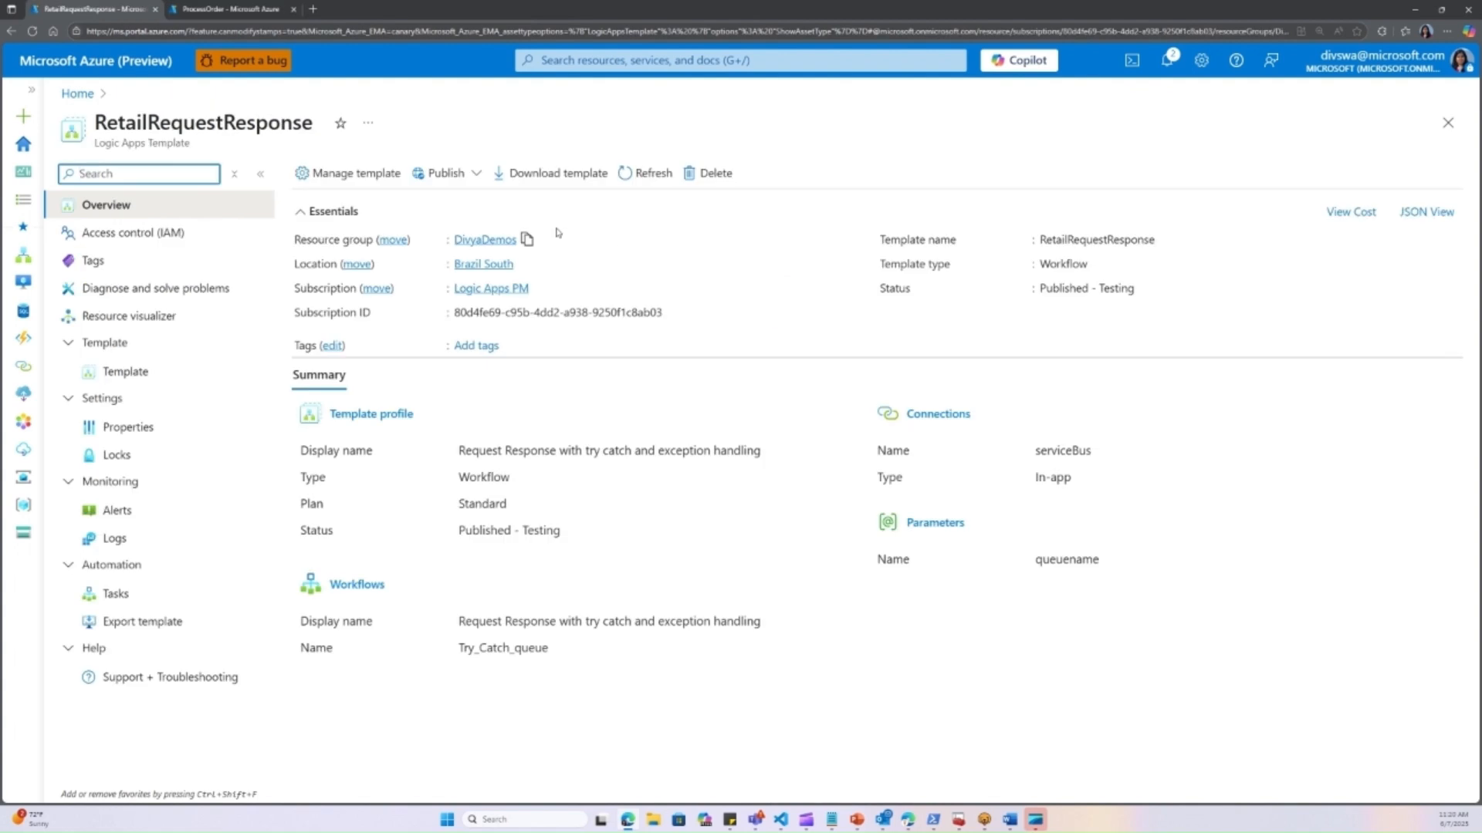
click(478, 178)
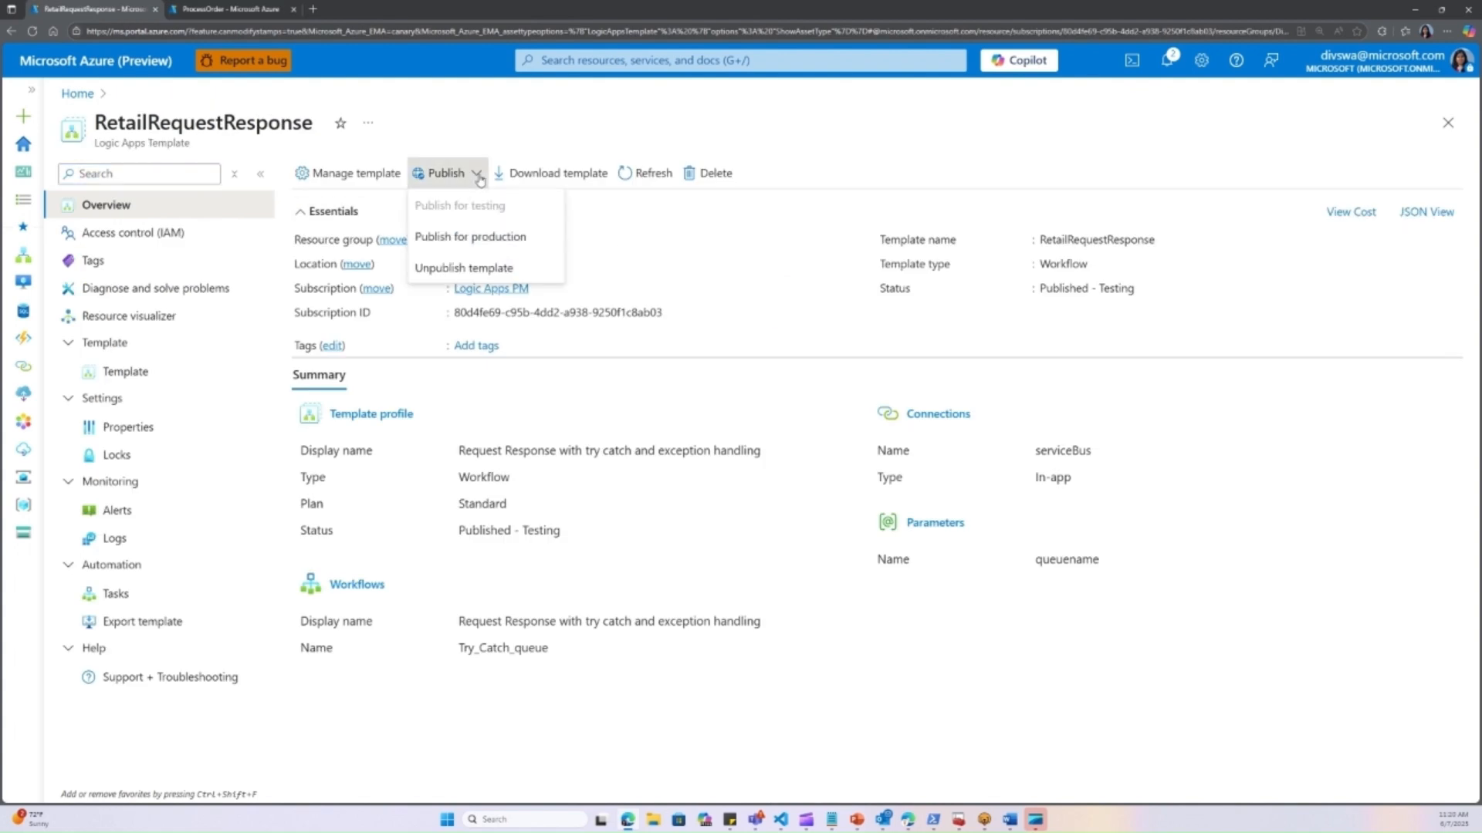
click(475, 239)
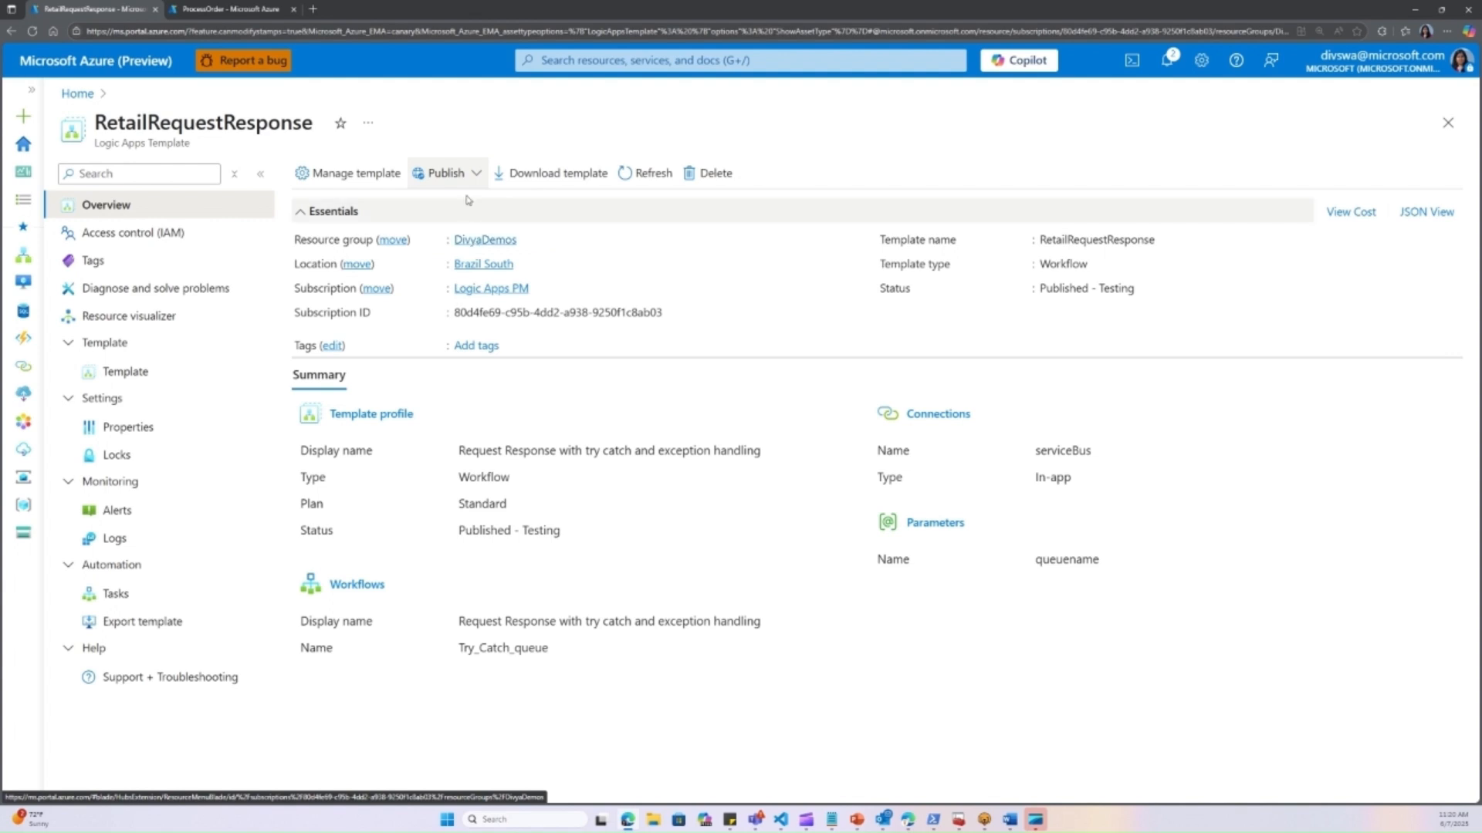
click(647, 176)
- Check the template's publishing status in its overview and among the custom templates in the workflow template gallery
mouse_move(1134, 286)
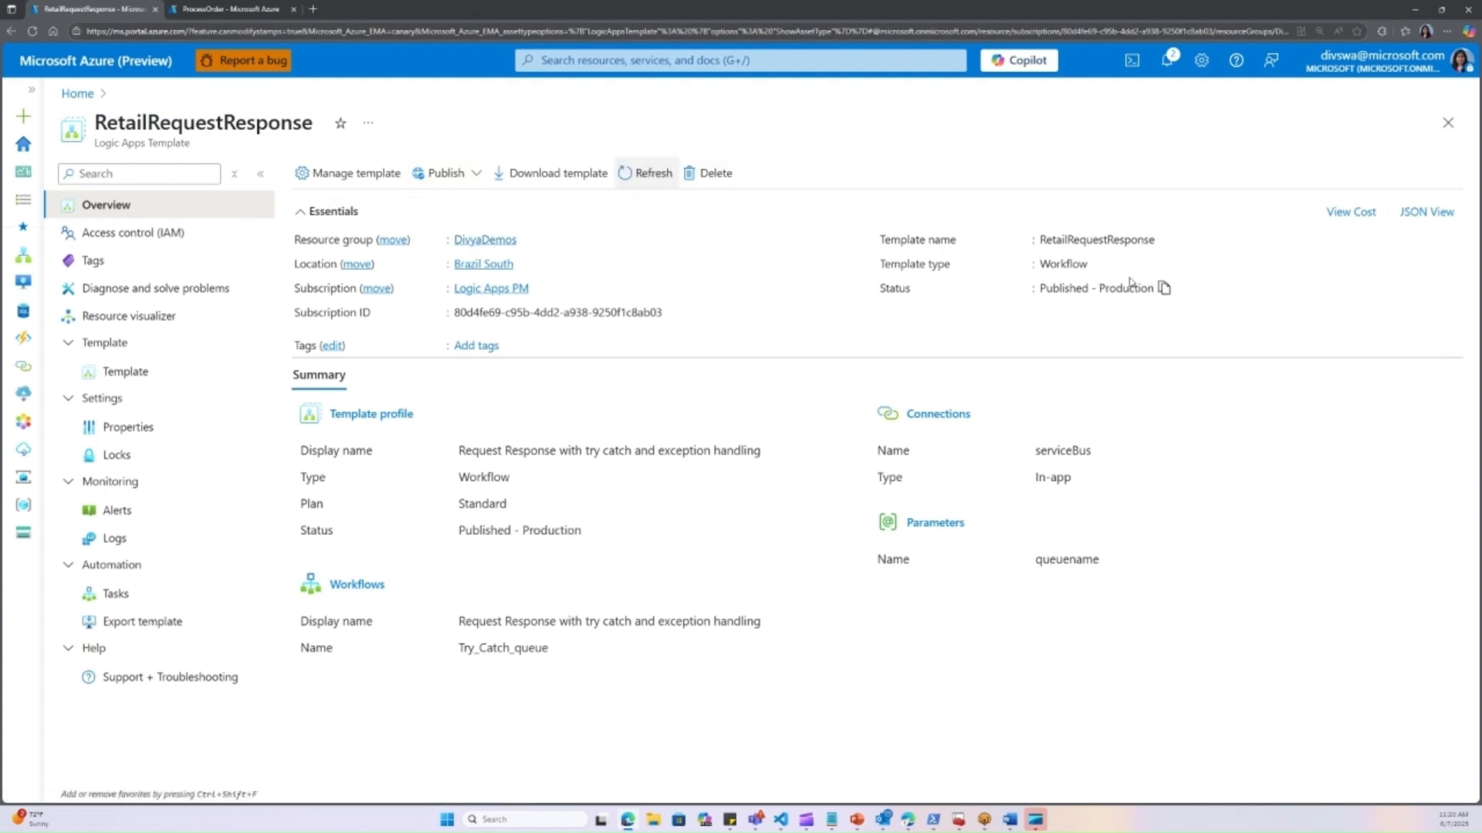
drag(1042, 288, 1158, 290)
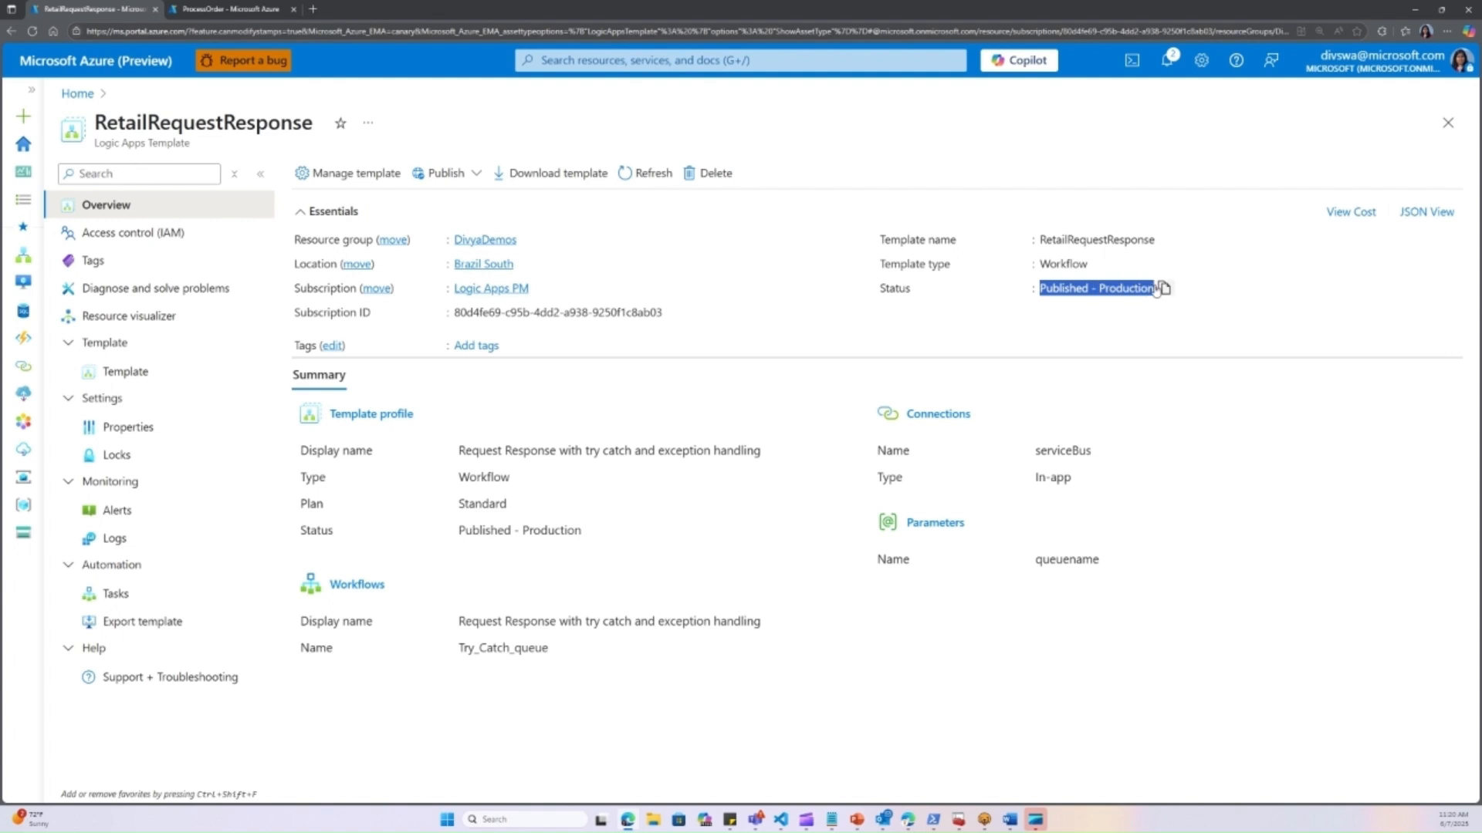
click(914, 329)
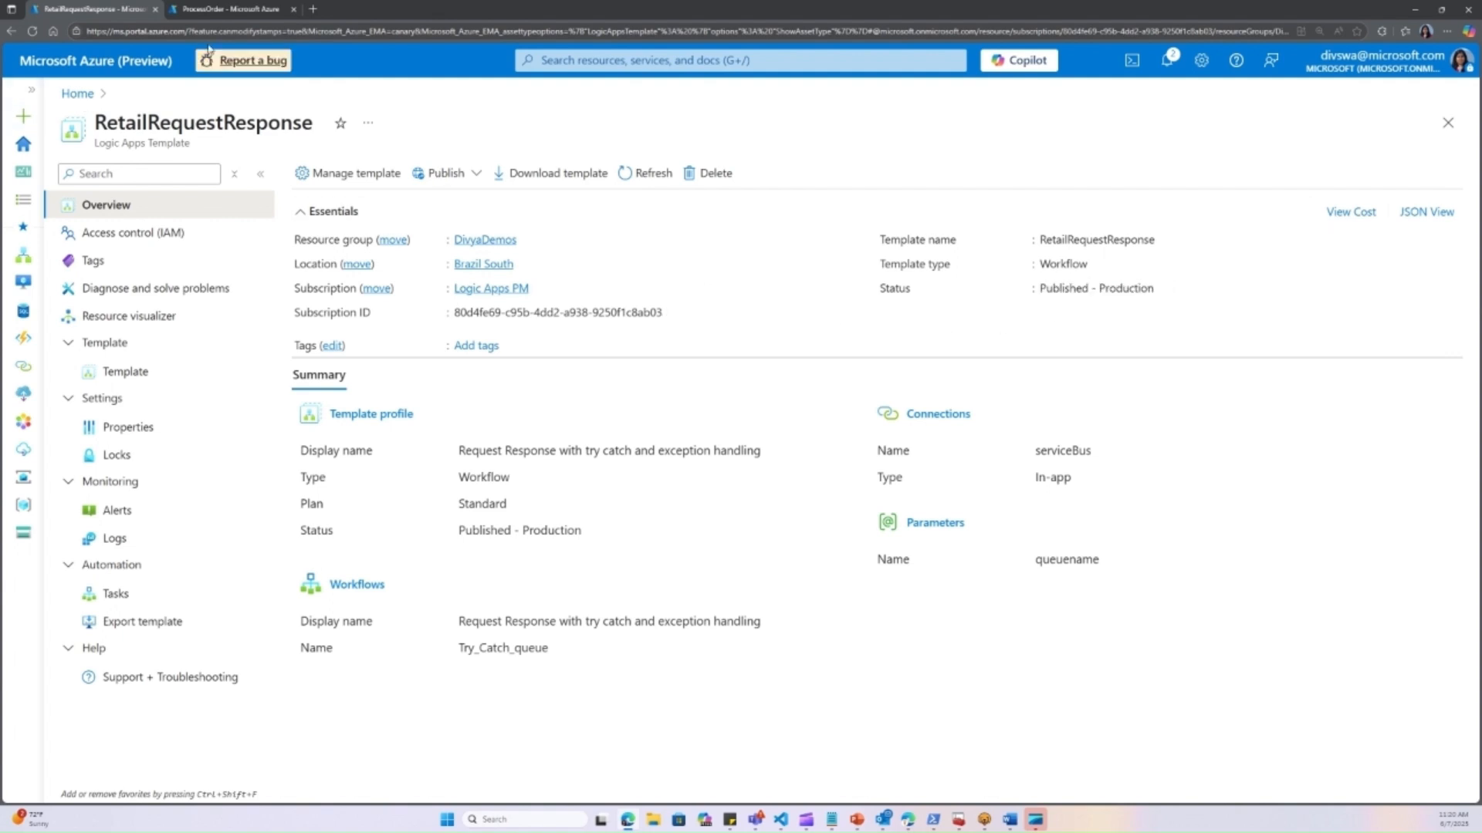
click(230, 9)
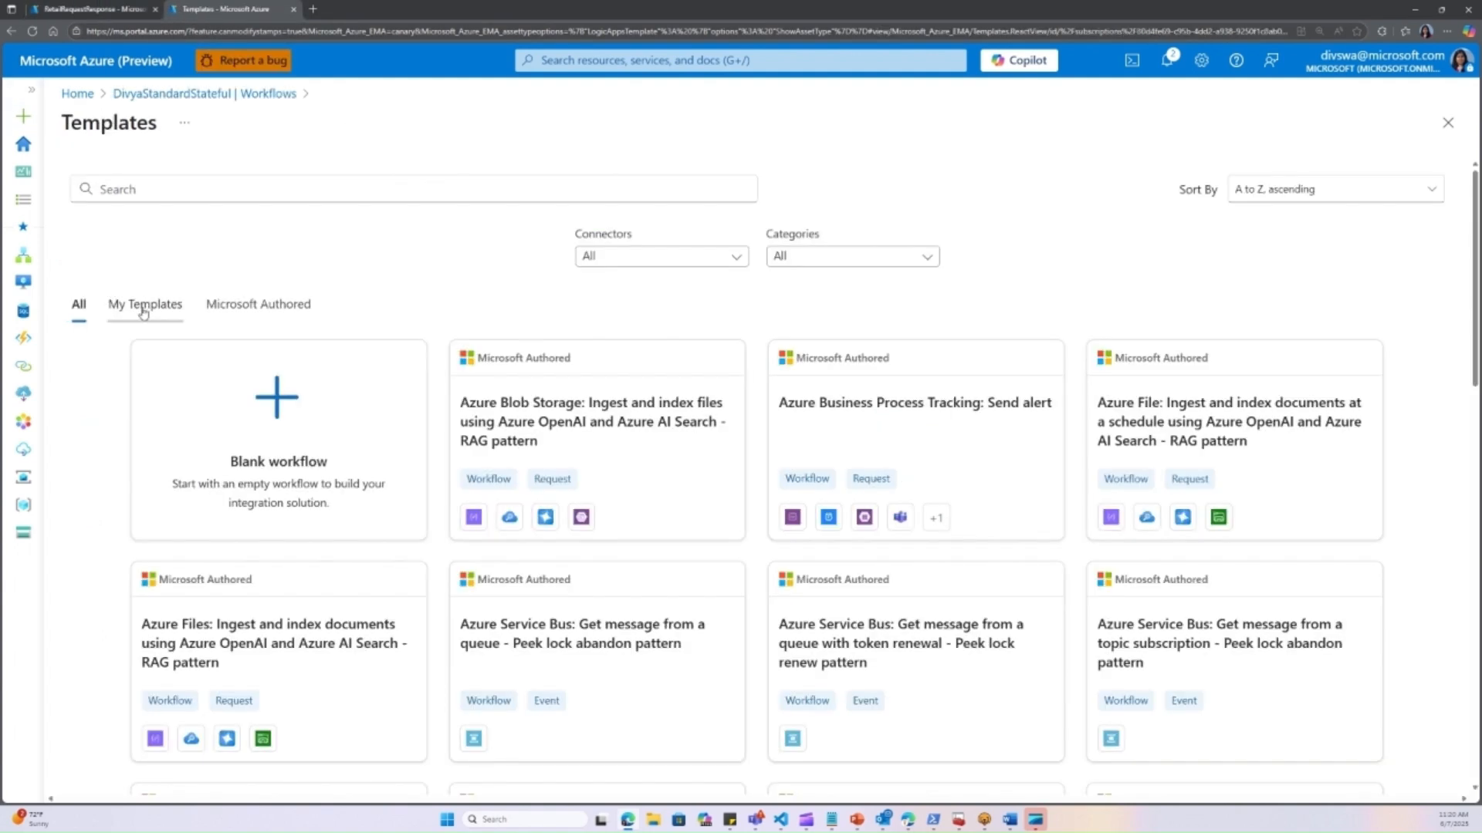
click(142, 308)
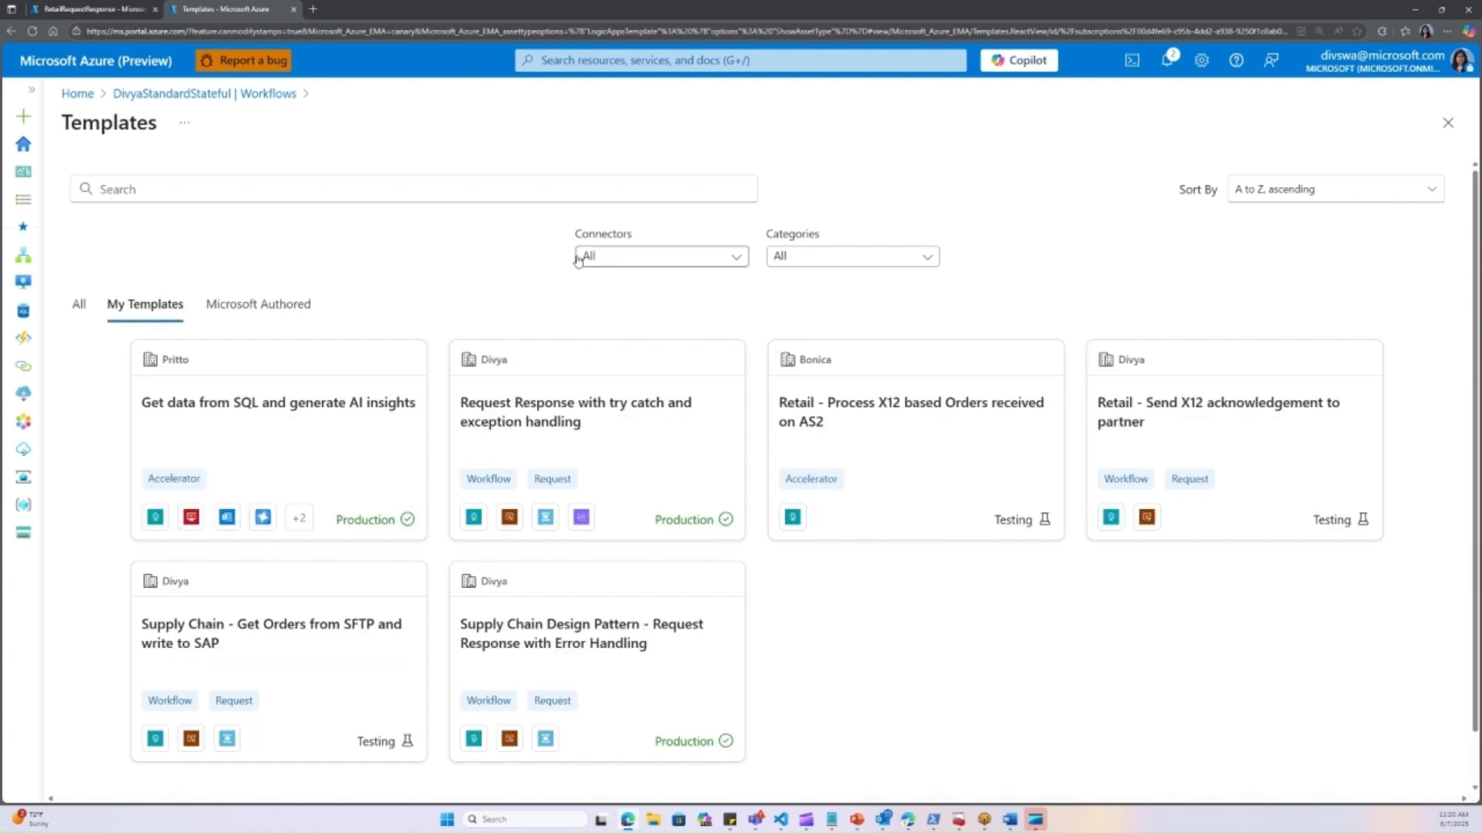